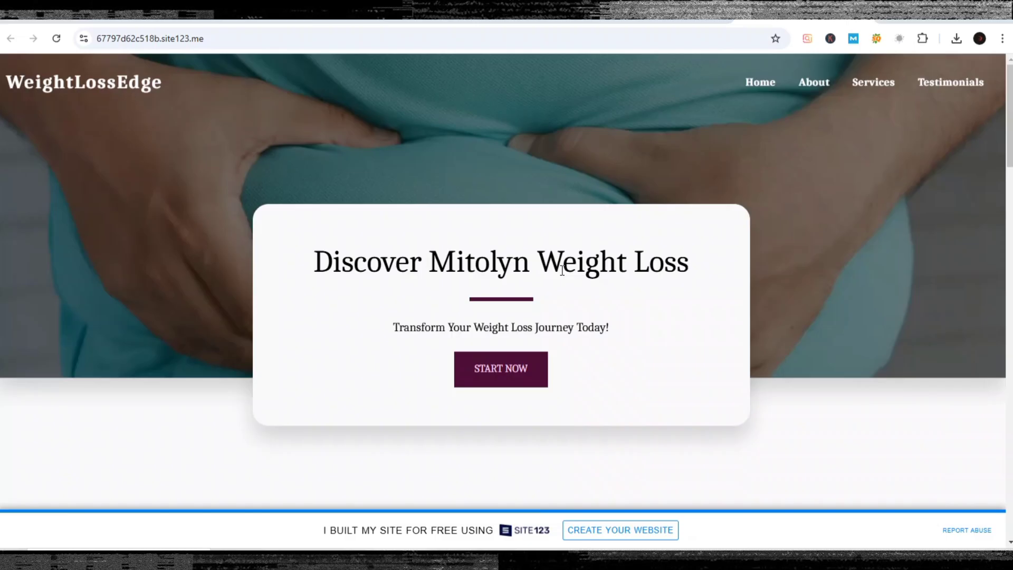
# Scroll through the published WeightLossEdge site from the About section down to the footer.
pyautogui.scroll(-3, 506, 285)
pyautogui.scroll(-3, 507, 285)
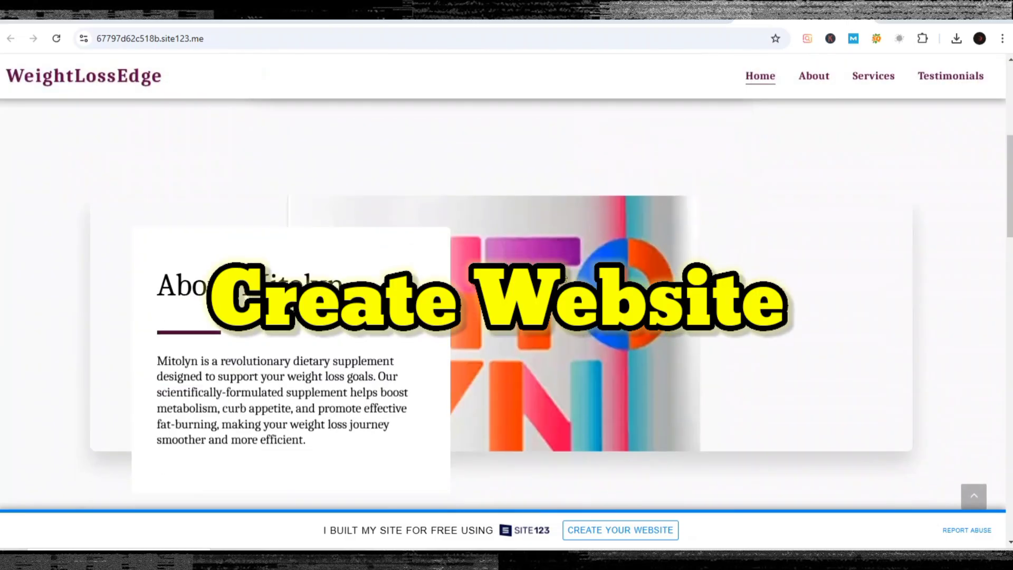
pyautogui.scroll(-5, 562, 278)
pyautogui.scroll(-5, 563, 278)
pyautogui.scroll(4, 562, 278)
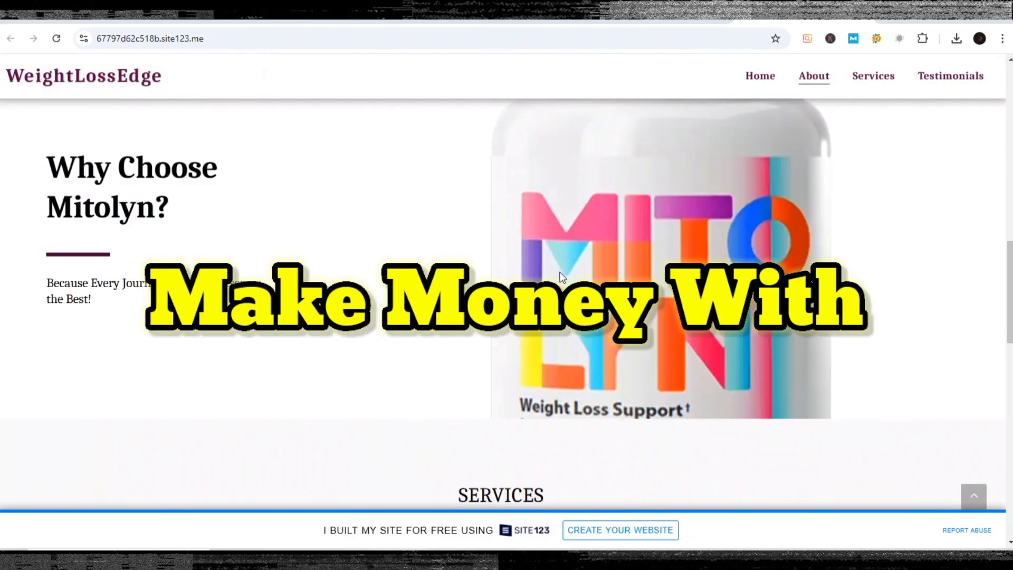
pyautogui.scroll(-5, 562, 278)
pyautogui.scroll(-5, 562, 278)
pyautogui.scroll(-3, 563, 278)
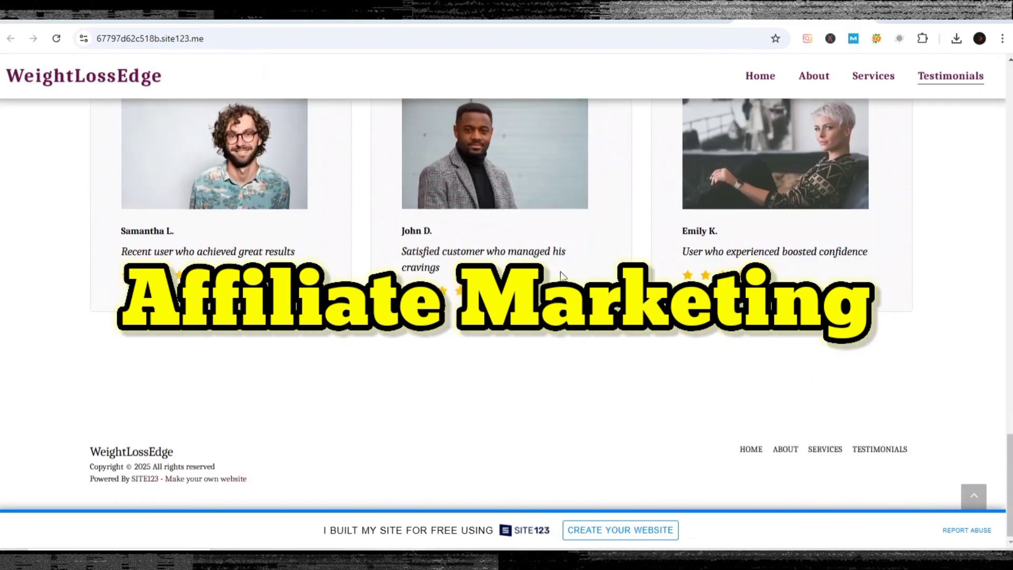
pyautogui.scroll(5, 561, 271)
pyautogui.scroll(5, 561, 271)
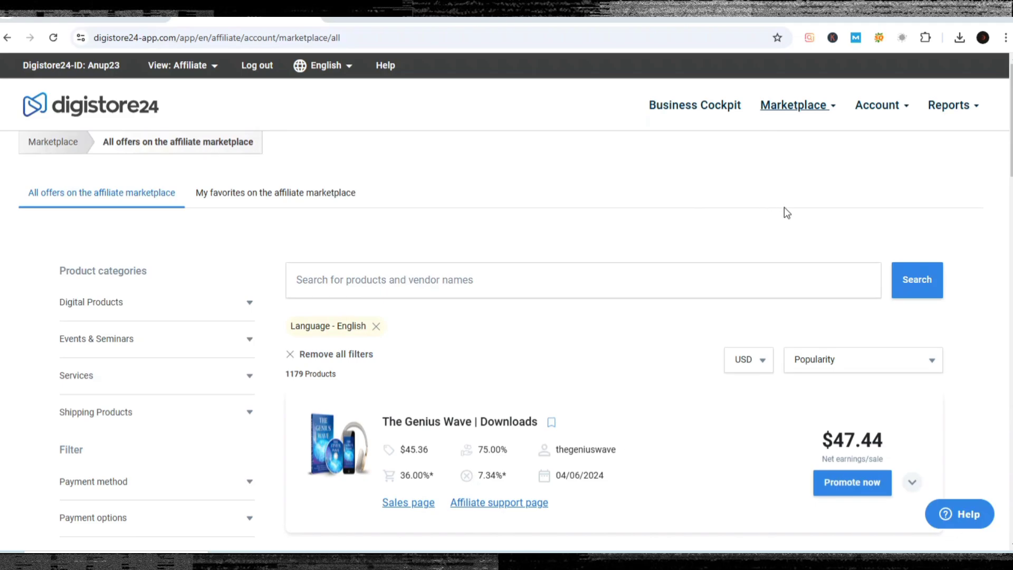
# Scroll the All offers list to the Mitolyn weight-loss supplement card ($155.20, 75% commission).
pyautogui.scroll(-3, 784, 209)
pyautogui.scroll(-4, 785, 209)
pyautogui.scroll(-3, 786, 210)
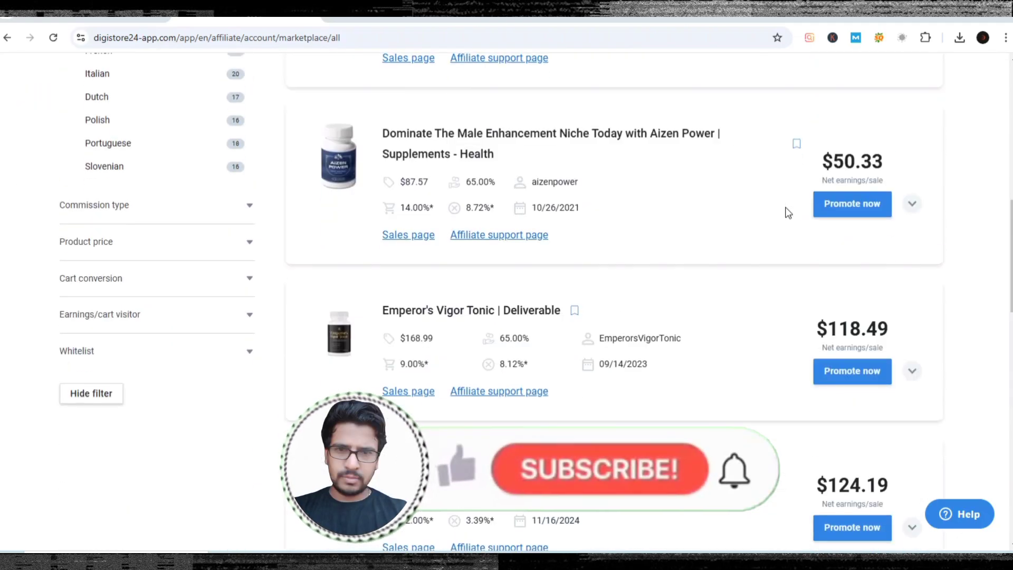
pyautogui.scroll(-4, 786, 210)
pyautogui.scroll(-1, 787, 212)
pyautogui.scroll(-4, 787, 212)
pyautogui.scroll(-3, 787, 213)
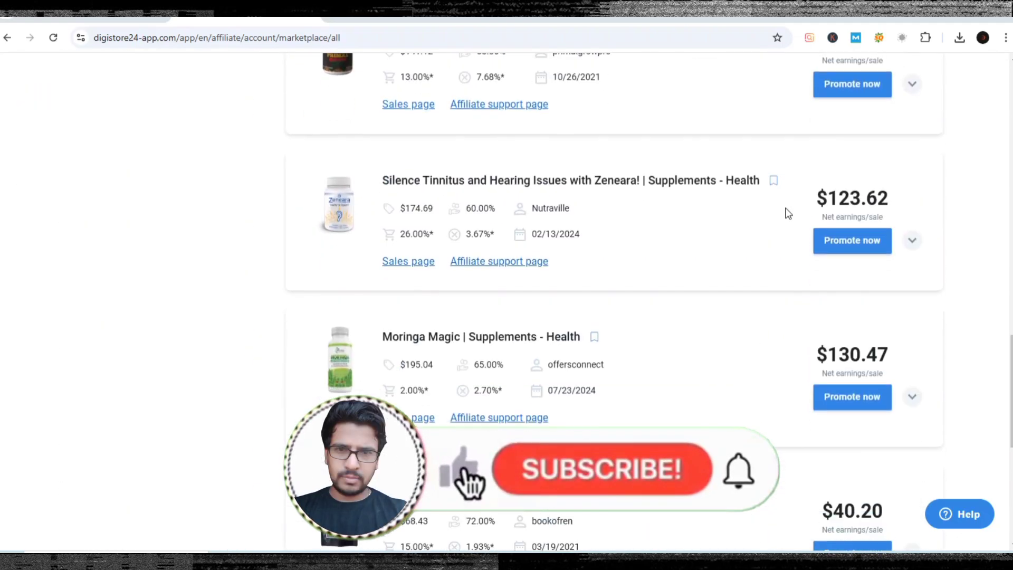
pyautogui.scroll(-5, 788, 213)
pyautogui.scroll(-3, 788, 214)
pyautogui.scroll(4, 789, 213)
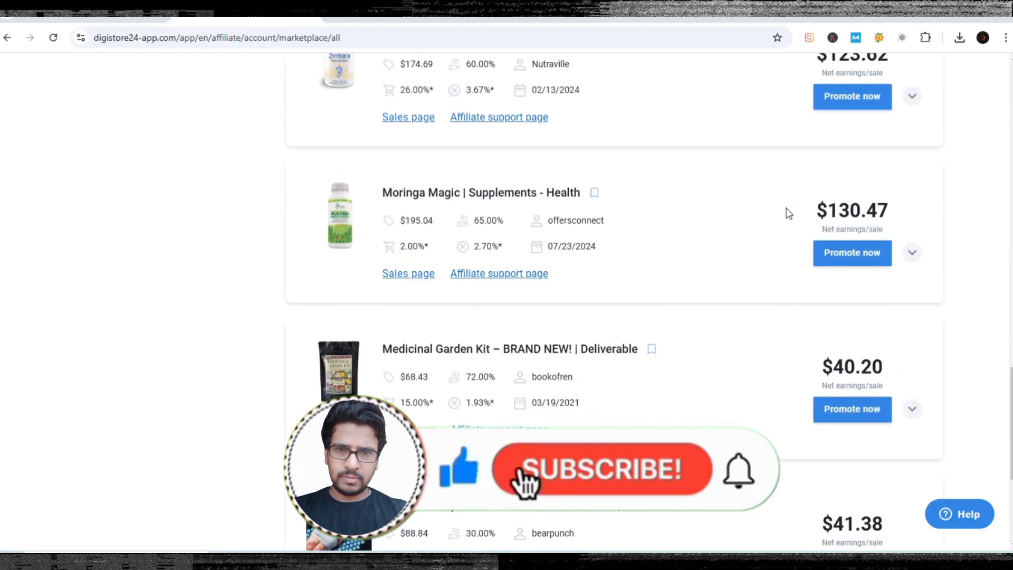
pyautogui.scroll(5, 789, 213)
pyautogui.scroll(4, 789, 213)
pyautogui.scroll(3, 788, 214)
pyautogui.scroll(-2, 787, 213)
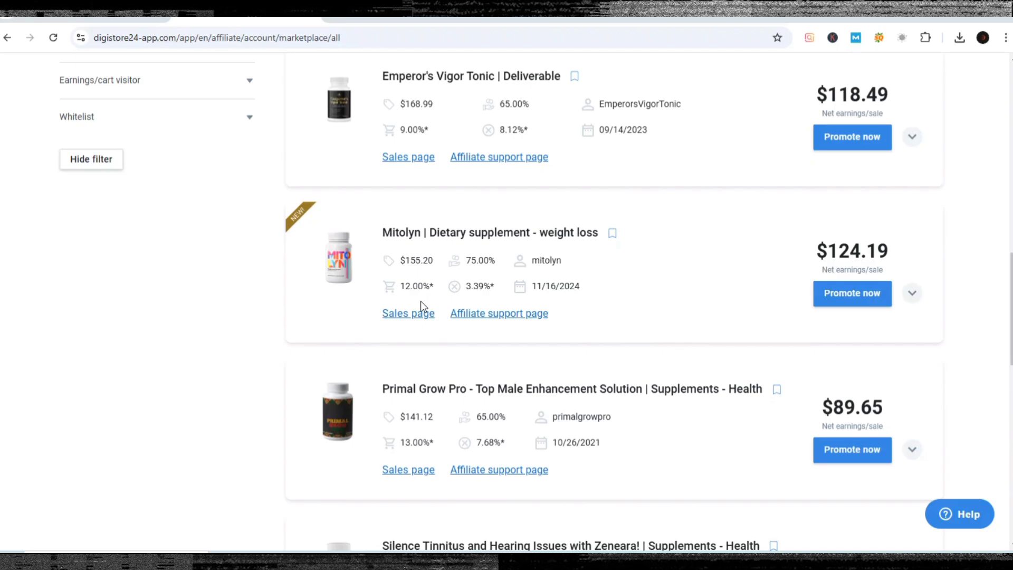
pyautogui.click(414, 314)
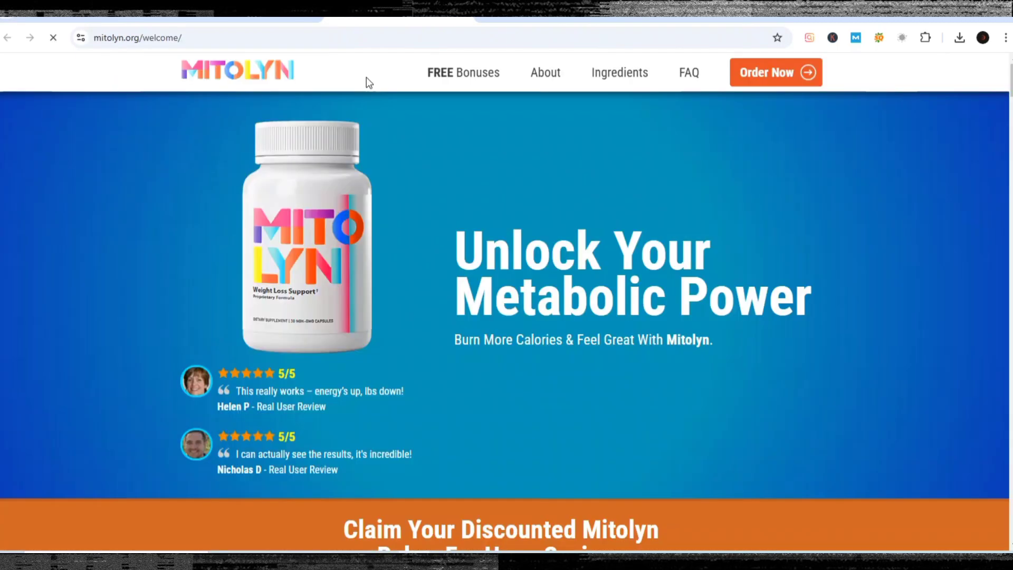
pyautogui.scroll(-5, 454, 194)
pyautogui.scroll(-5, 455, 194)
pyautogui.scroll(-5, 455, 194)
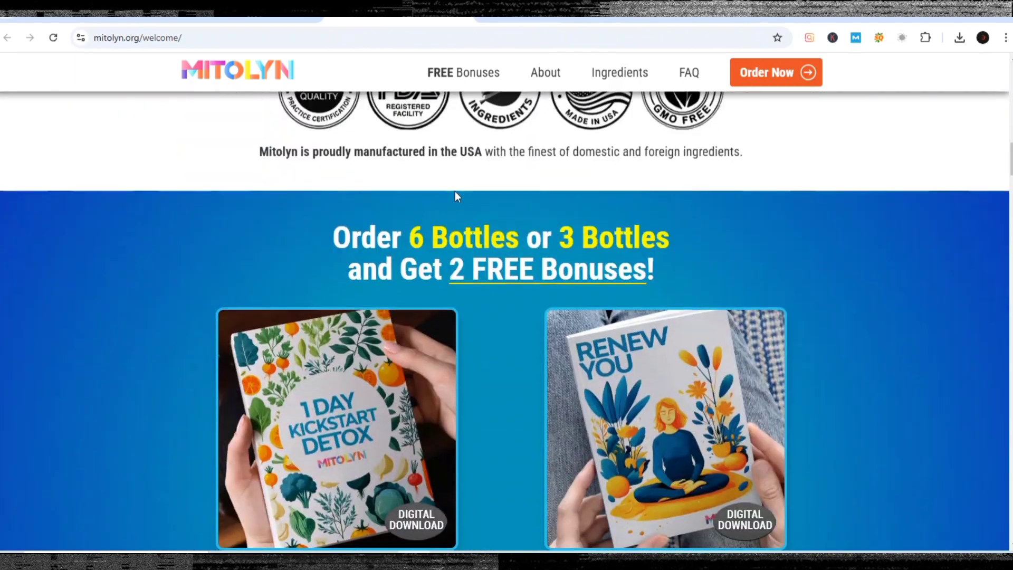
pyautogui.scroll(-5, 455, 194)
pyautogui.scroll(-6, 455, 194)
pyautogui.scroll(-5, 455, 194)
pyautogui.scroll(-5, 454, 195)
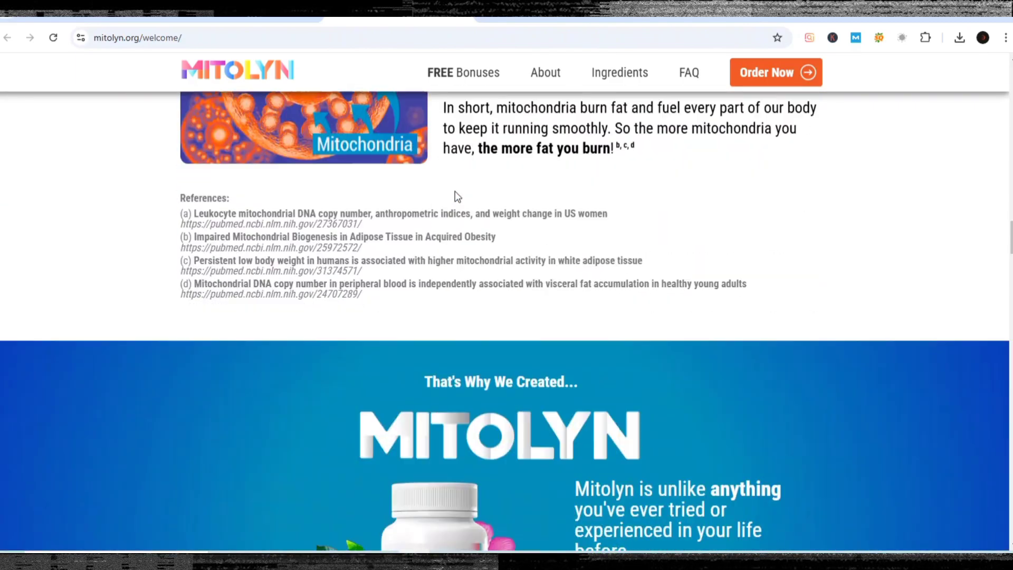
pyautogui.scroll(-3, 455, 195)
pyautogui.scroll(-5, 455, 191)
pyautogui.scroll(3, 455, 191)
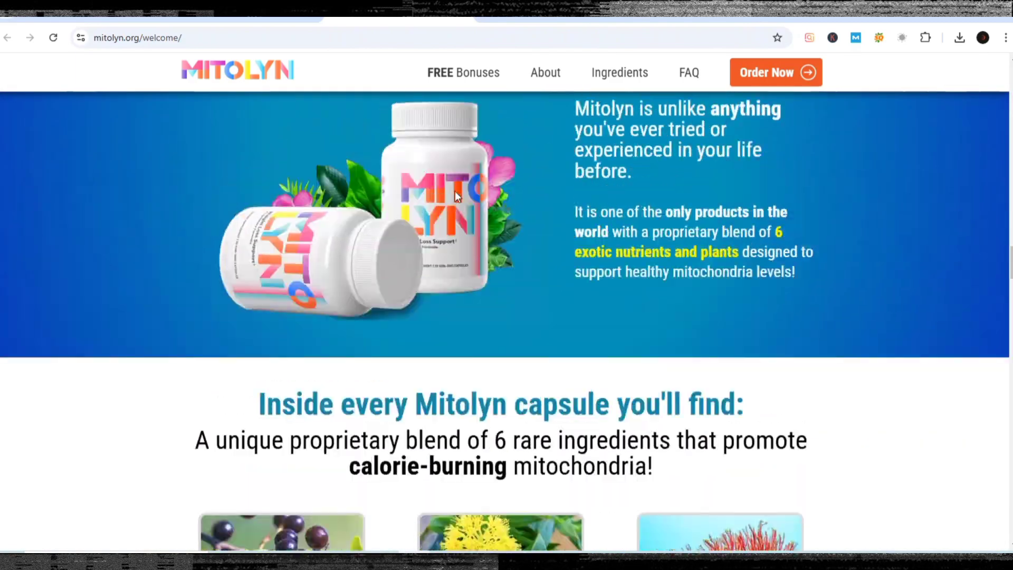
pyautogui.scroll(-1, 554, 259)
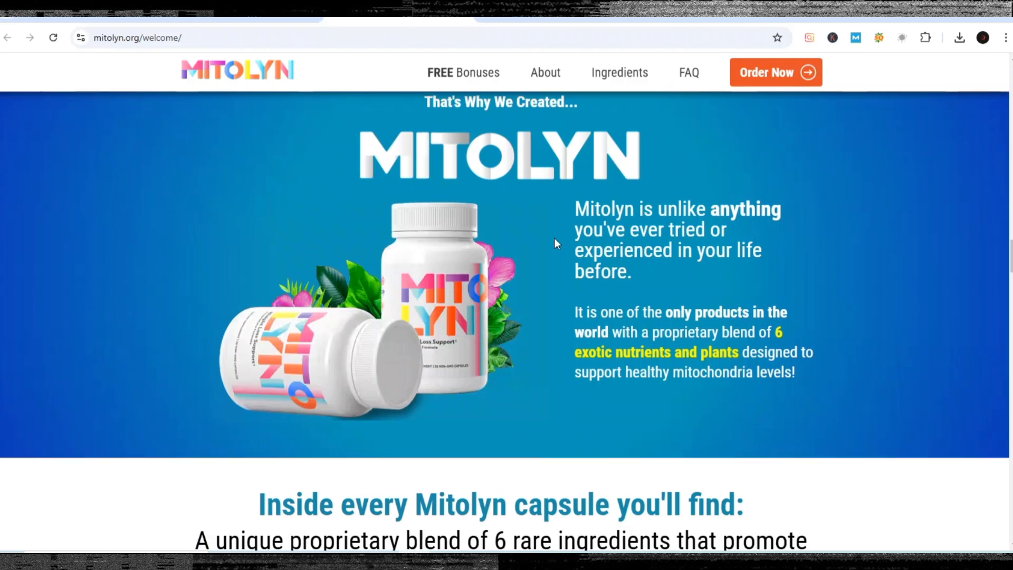
pyautogui.scroll(-5, 555, 241)
pyautogui.click(253, 17)
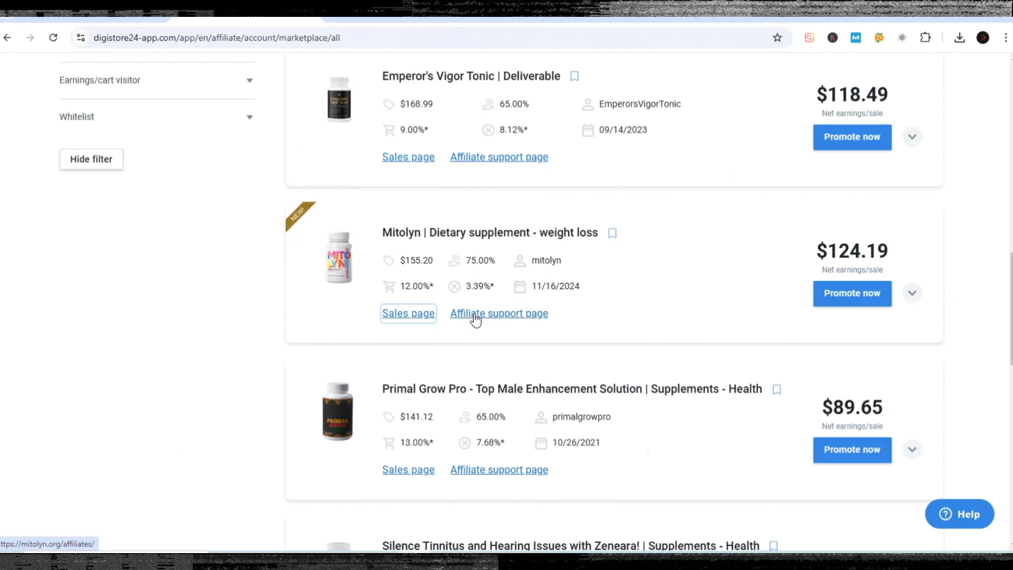
# Copy the Mitolyn affiliate promolink via Promote now, then move to the ChatGPT conversation.
pyautogui.click(857, 301)
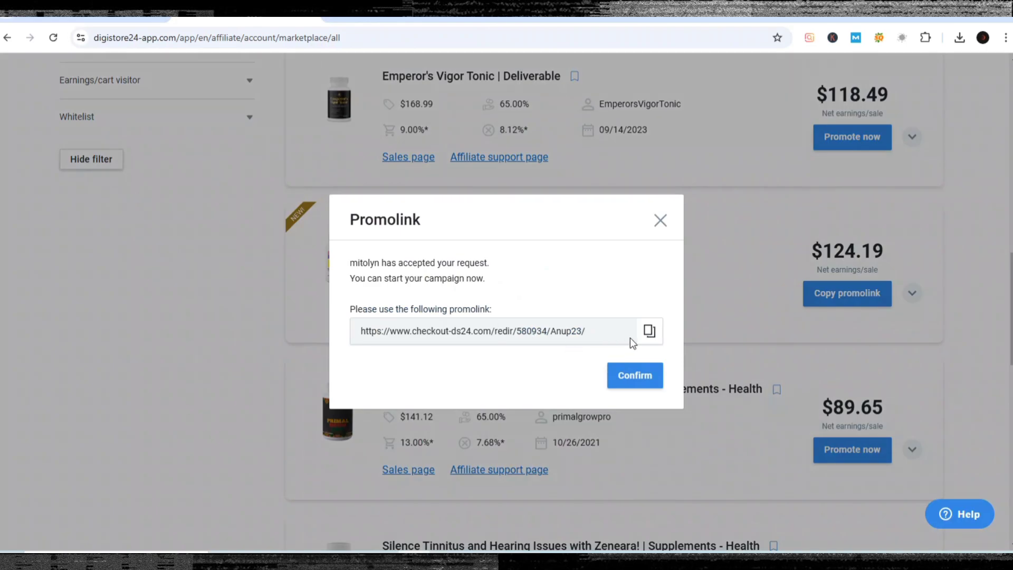
pyautogui.click(648, 331)
pyautogui.click(625, 374)
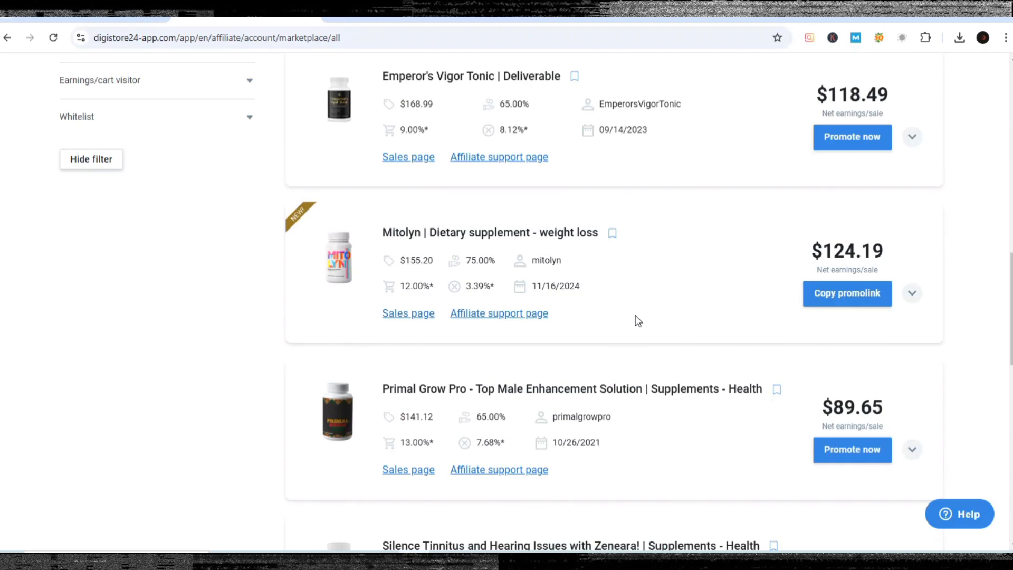
pyautogui.click(551, 17)
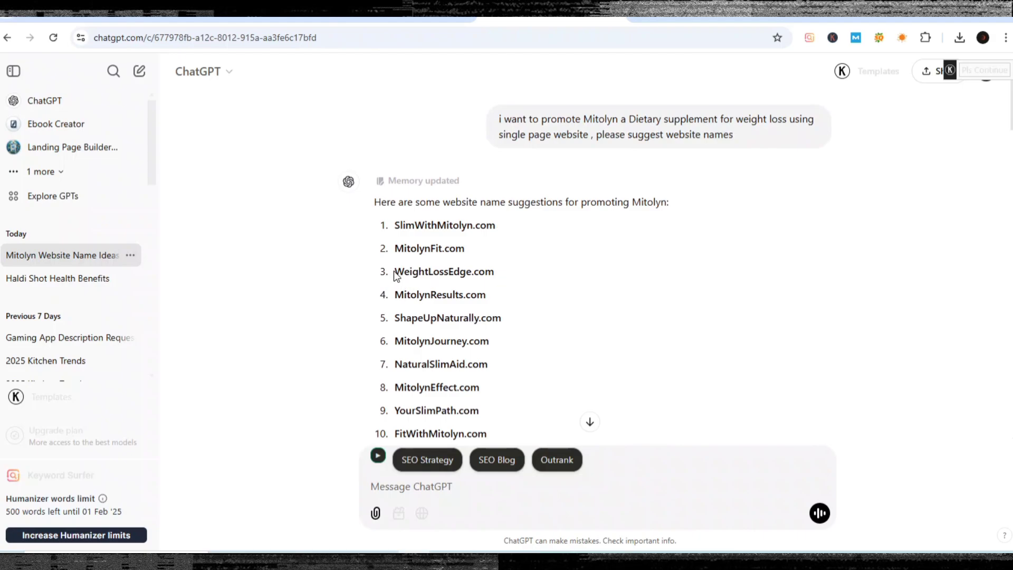
# Highlight WeightLossEdge among the suggested names and read the prompt's Objective paragraph.
pyautogui.moveTo(394, 271); pyautogui.dragTo(471, 272)
pyautogui.click(682, 274)
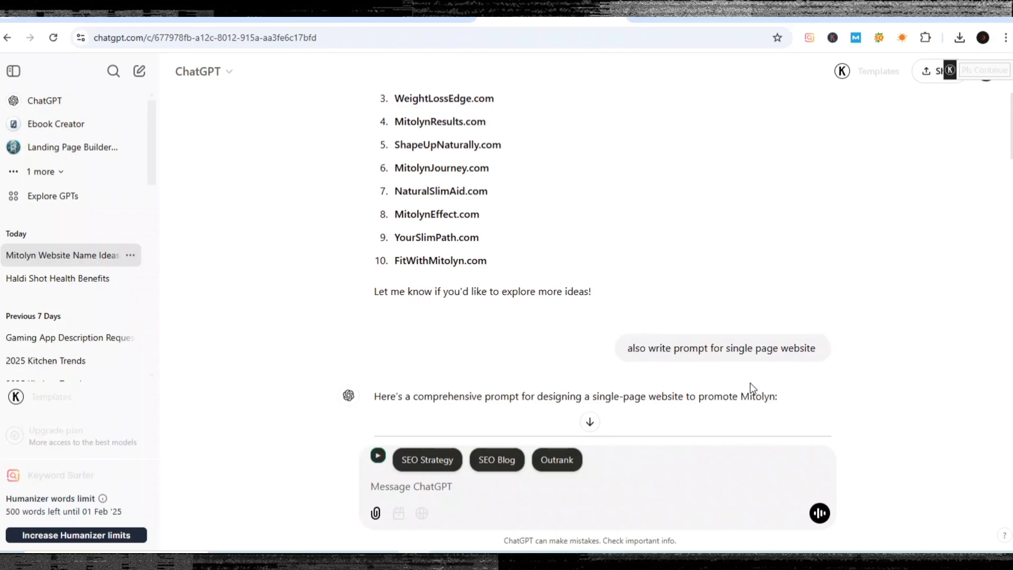
pyautogui.scroll(-3, 752, 388)
pyautogui.scroll(-2, 751, 384)
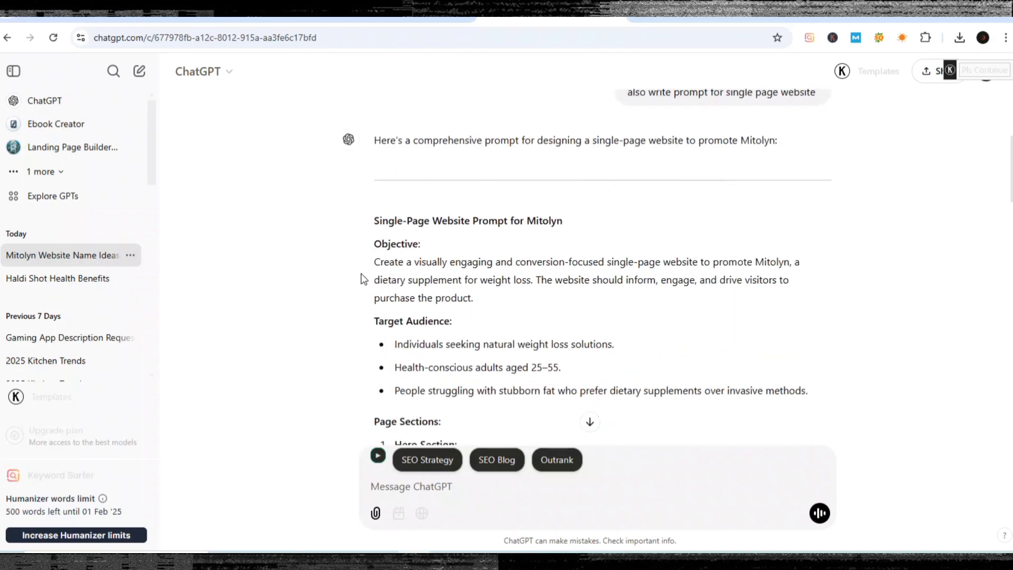
pyautogui.moveTo(370, 260); pyautogui.dragTo(495, 298)
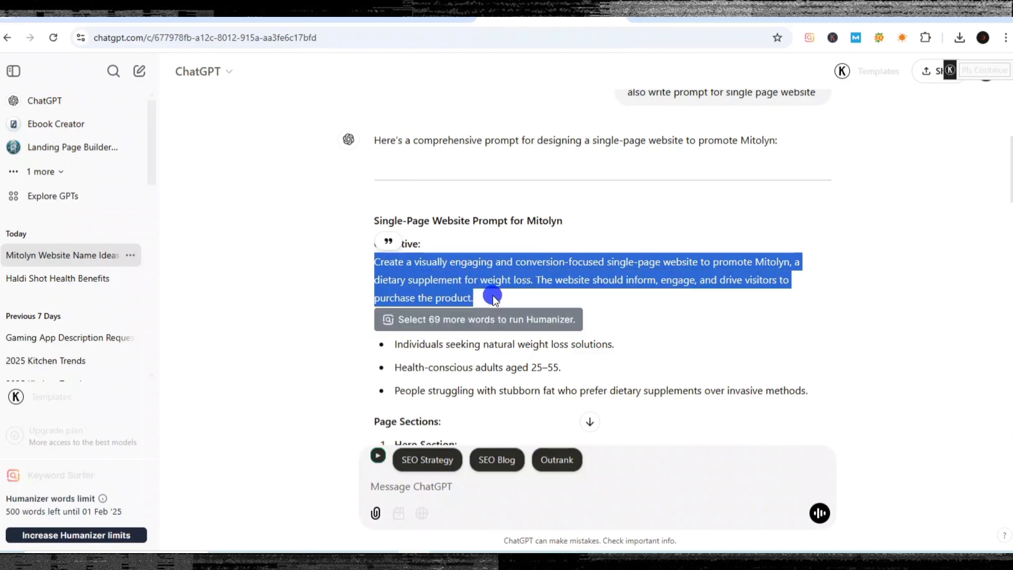
pyautogui.click(628, 301)
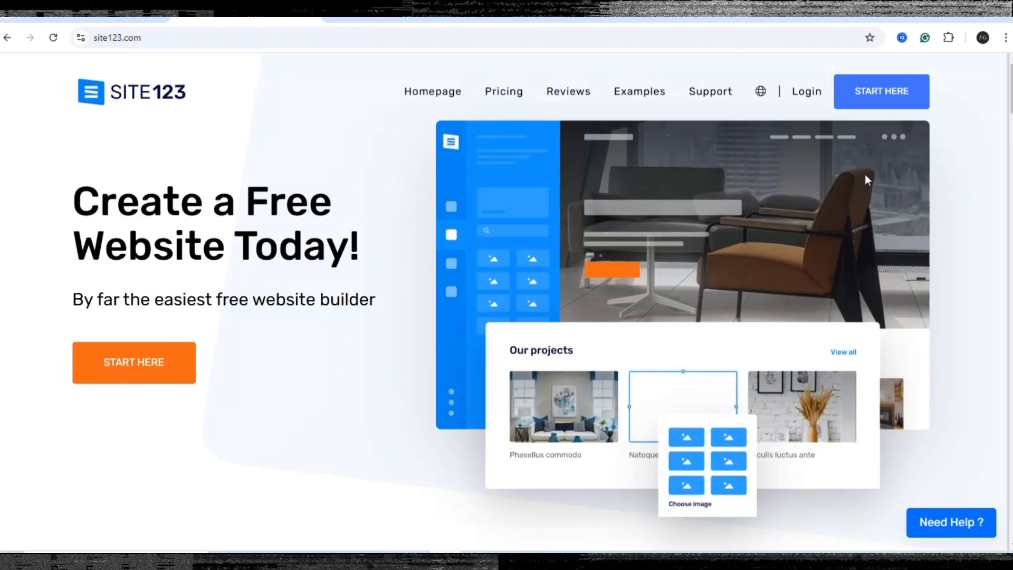
# Go through the site123.com Login page to the 'New user? Sign up here.' form.
pyautogui.click(802, 87)
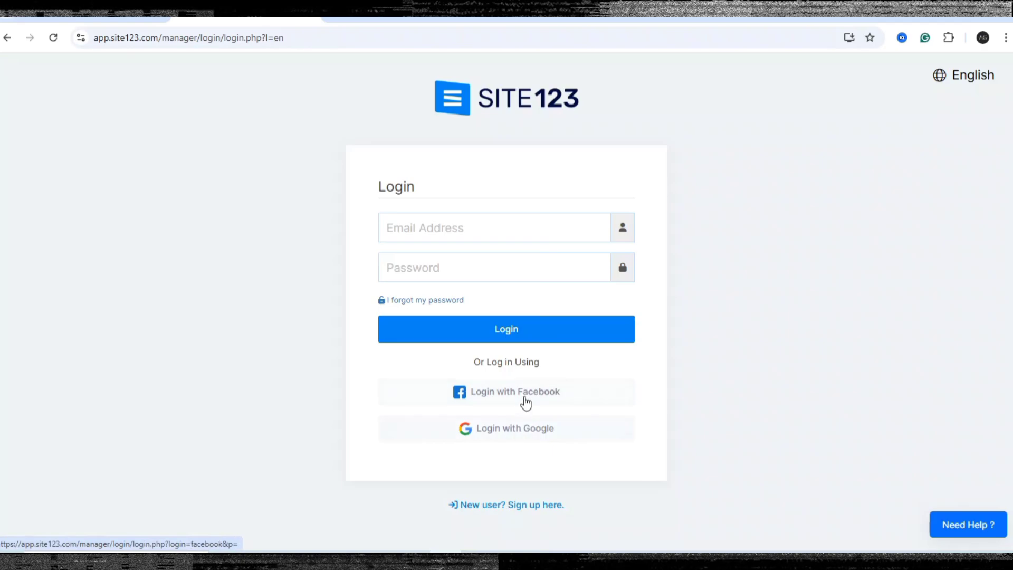
pyautogui.click(532, 505)
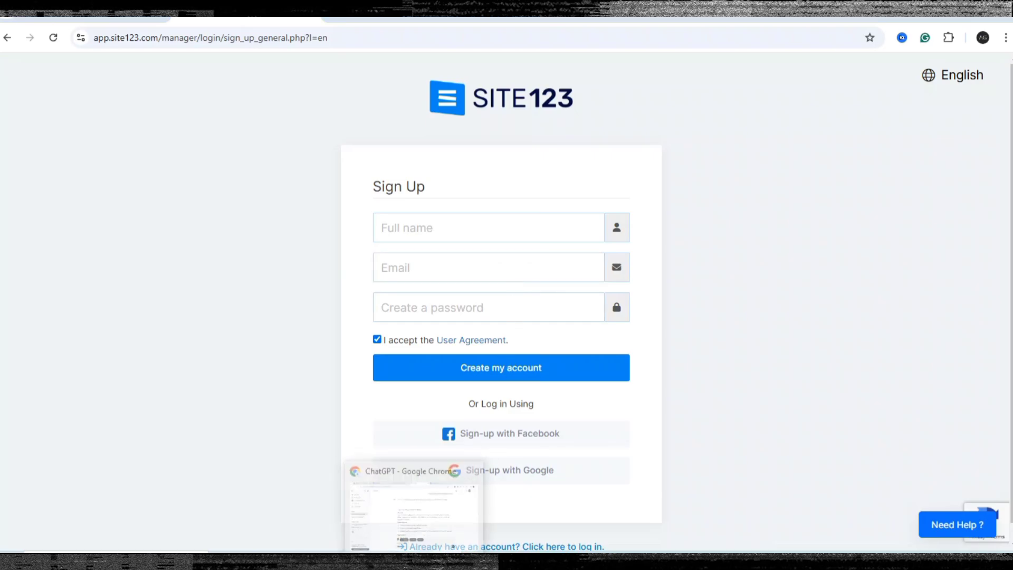
# Glance at the ChatGPT and Digistore24 tabs, ending on the SITE123 websites list.
pyautogui.click(412, 507)
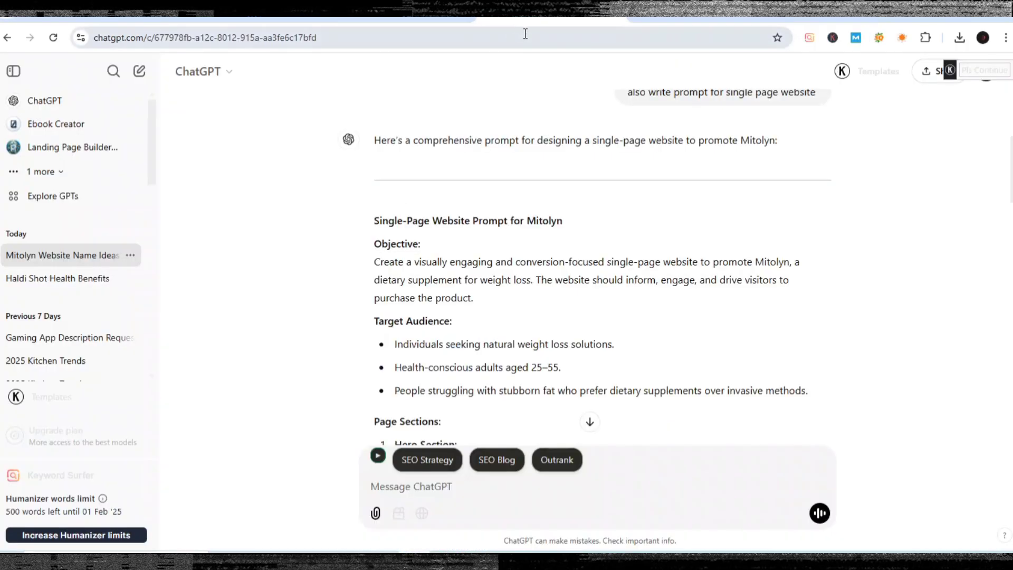
pyautogui.click(370, 15)
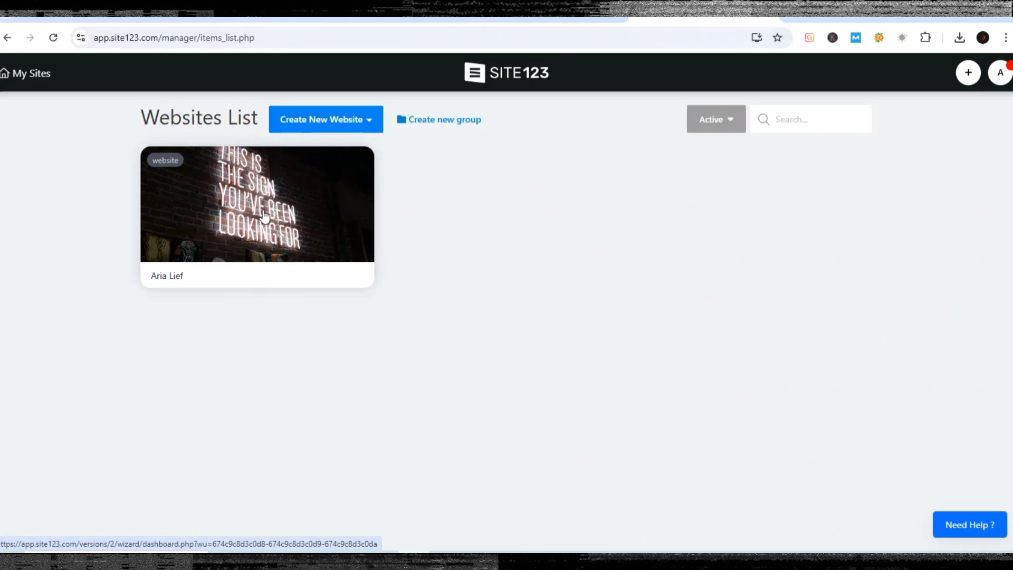
pyautogui.click(267, 16)
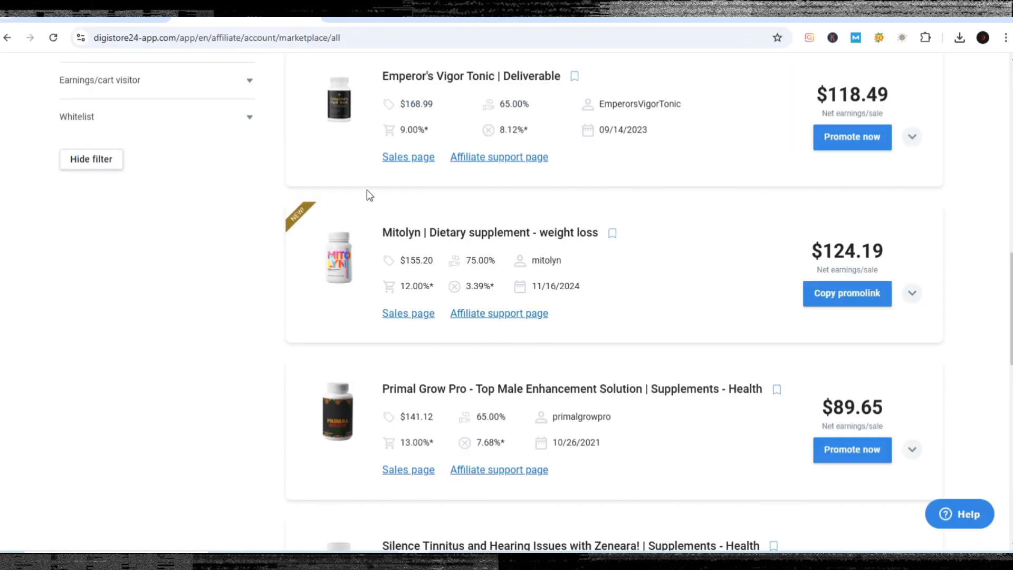
pyautogui.click(705, 10)
# Start a new website and scroll to the top of the Choose website type page.
pyautogui.click(322, 119)
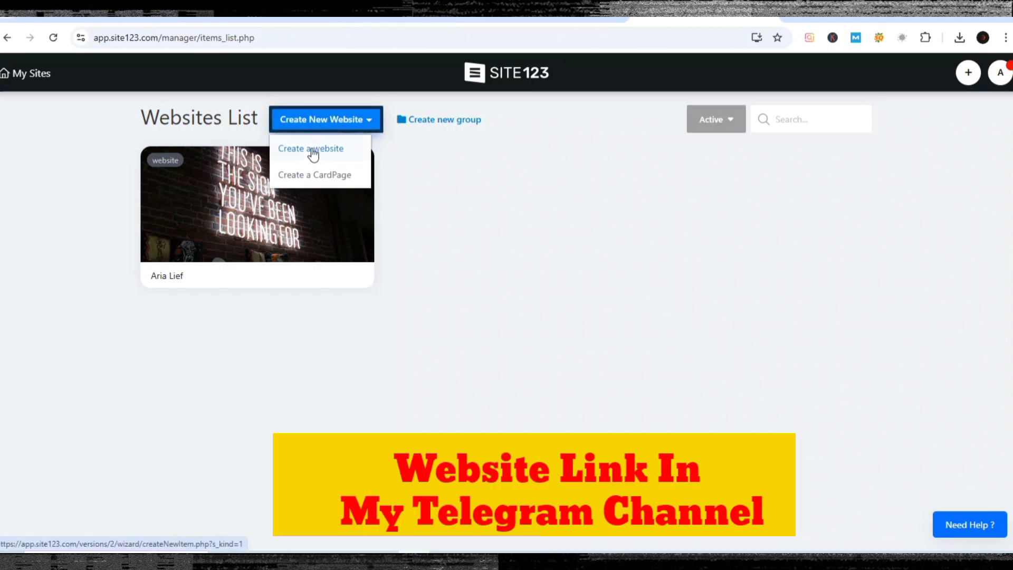
pyautogui.click(312, 151)
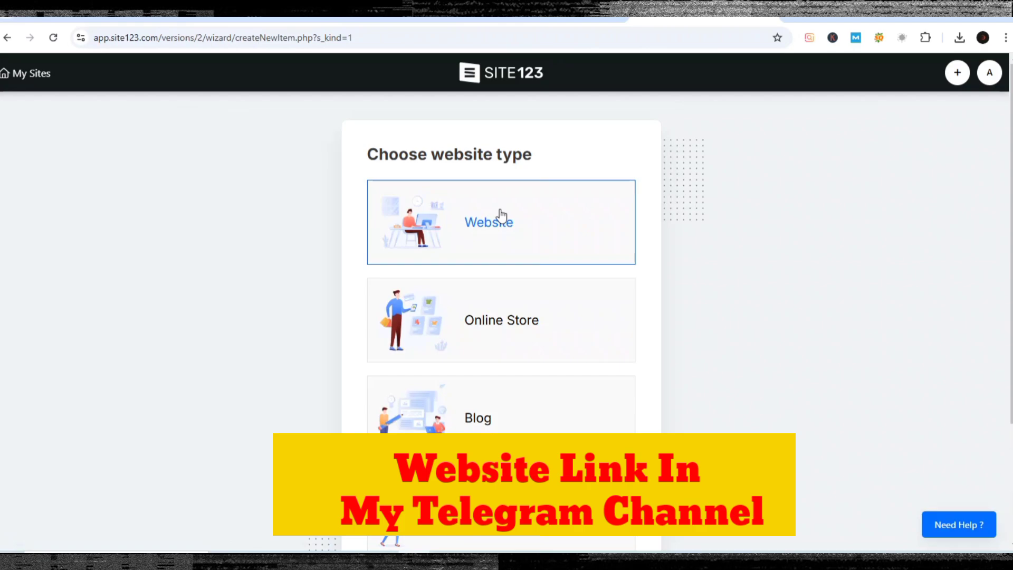
pyautogui.scroll(-3, 501, 214)
pyautogui.scroll(1, 501, 213)
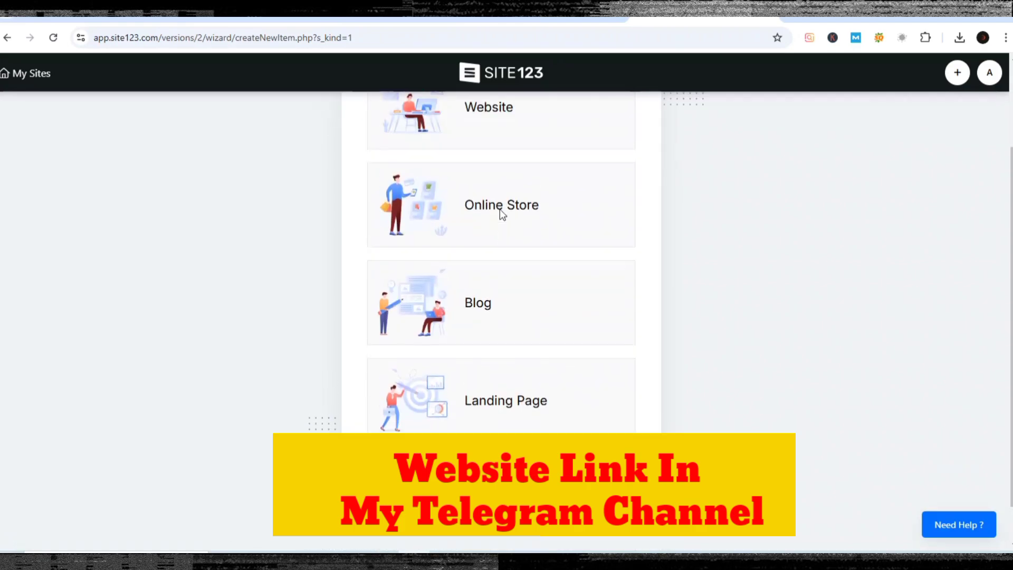
pyautogui.scroll(1, 501, 213)
pyautogui.scroll(1, 501, 214)
pyautogui.scroll(1, 501, 214)
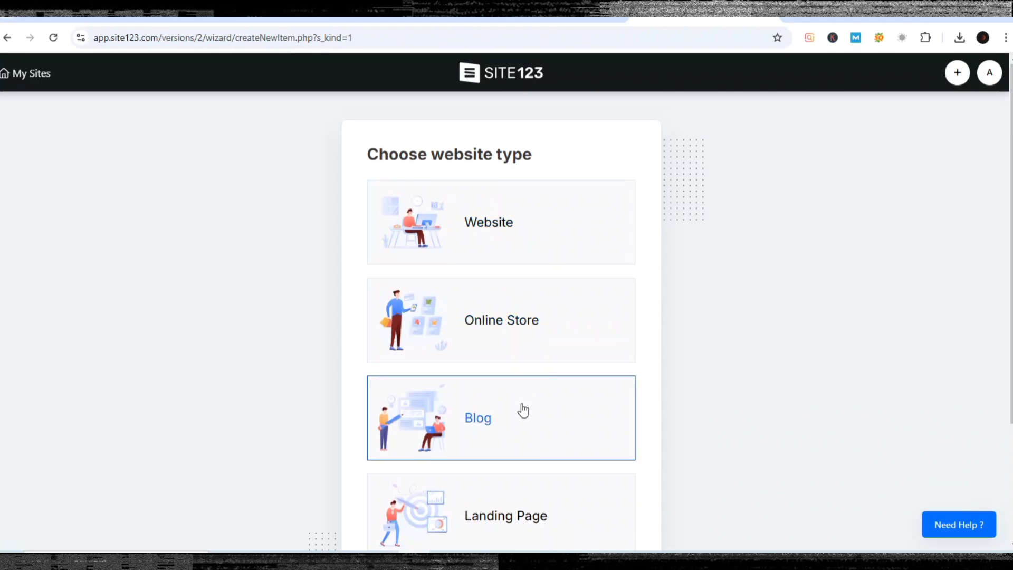
# Choose the Website type, category 'Weight Loss Service', and name the site WeightLossEdge.
pyautogui.click(494, 246)
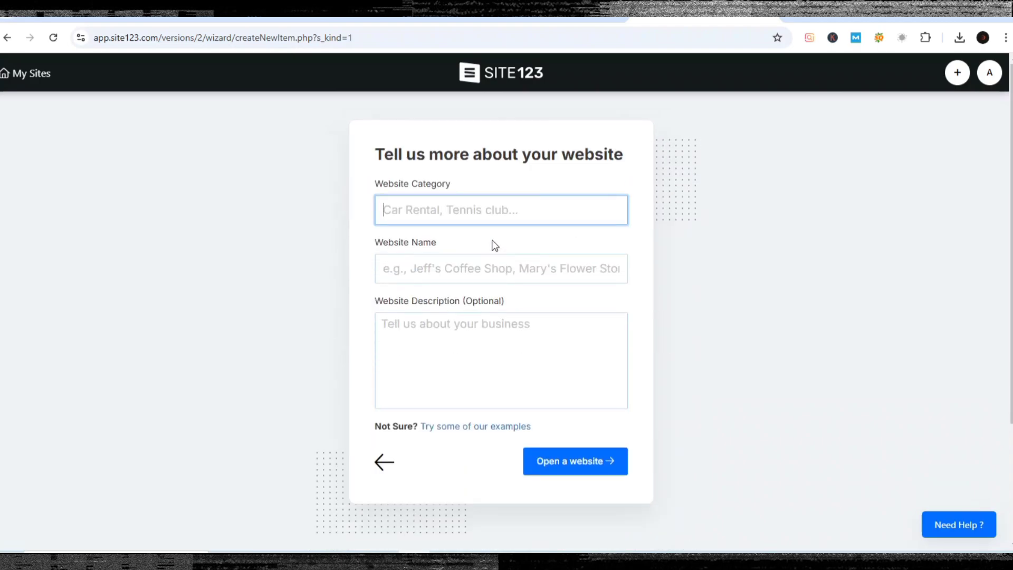
pyautogui.click(448, 207)
pyautogui.write('weig')
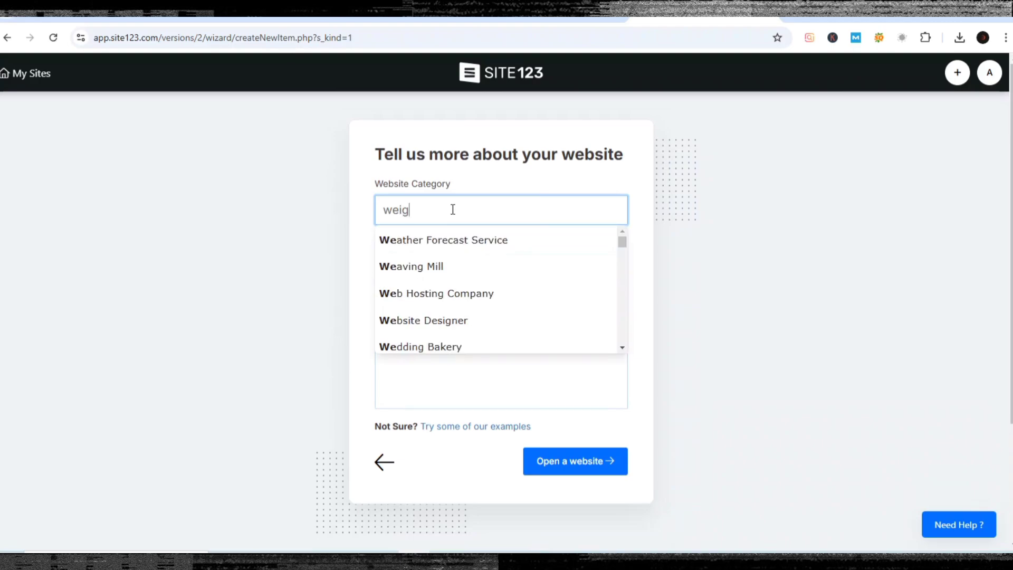
pyautogui.write('ht')
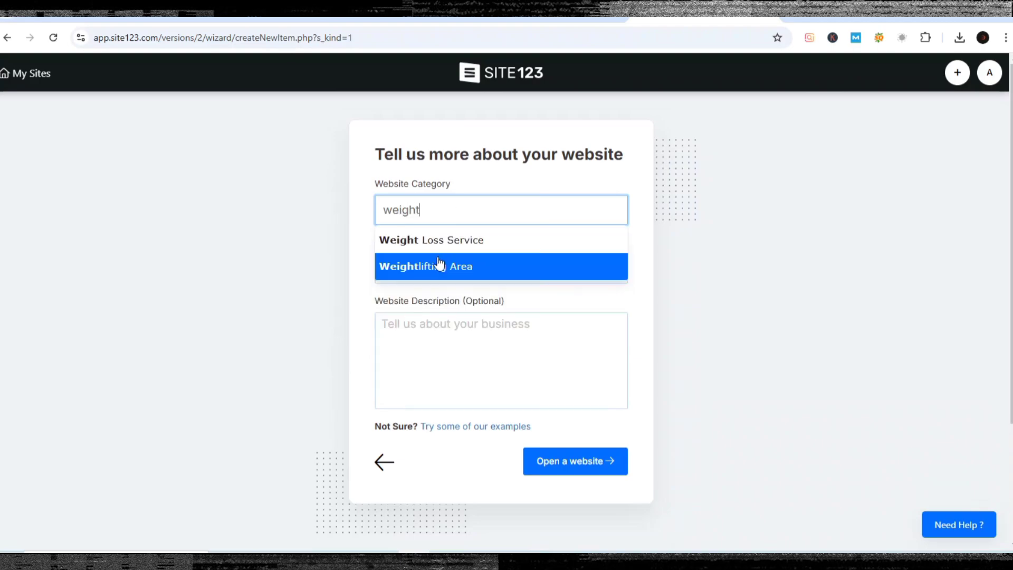
pyautogui.click(433, 241)
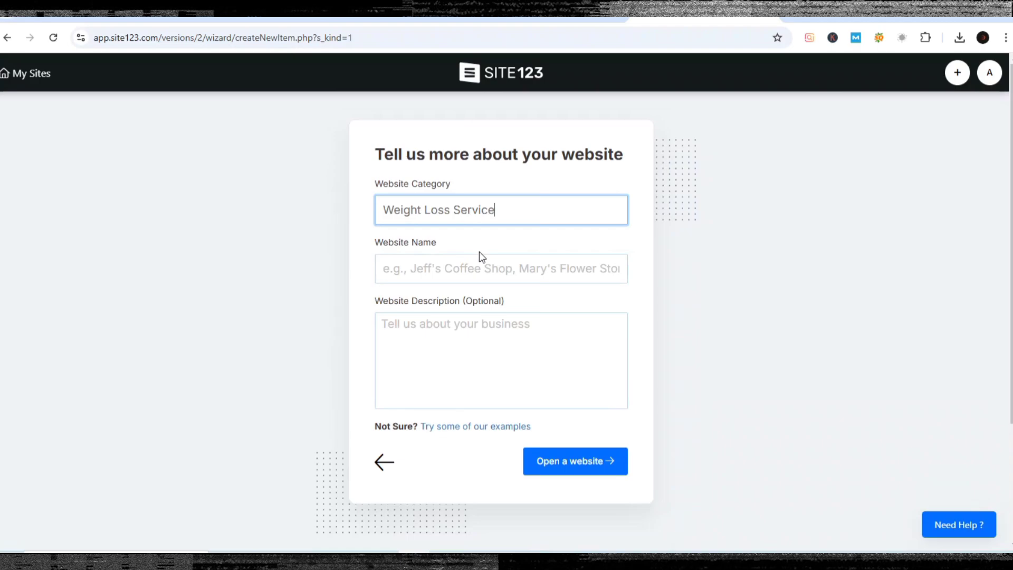
pyautogui.click(455, 268)
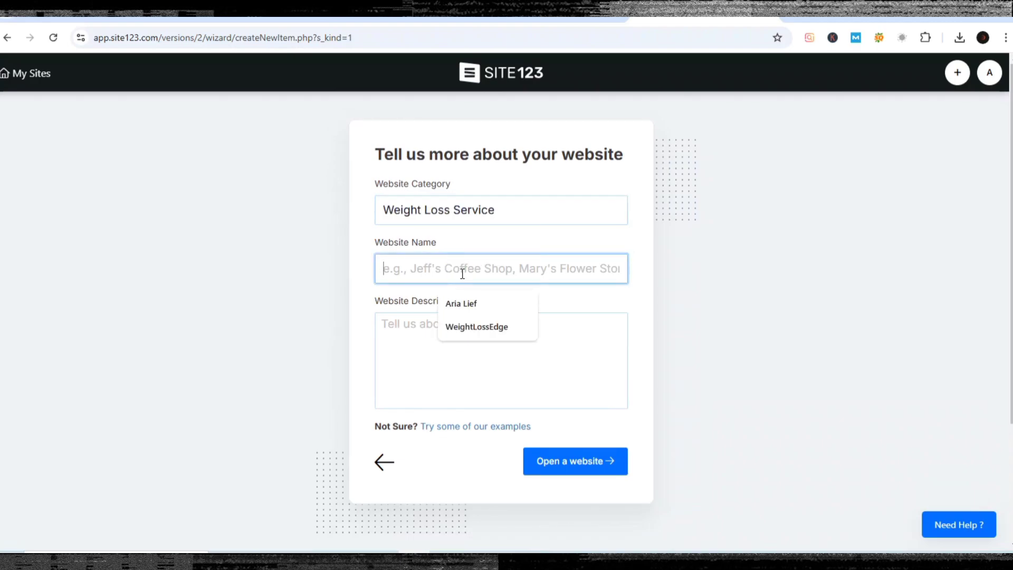
pyautogui.click(465, 326)
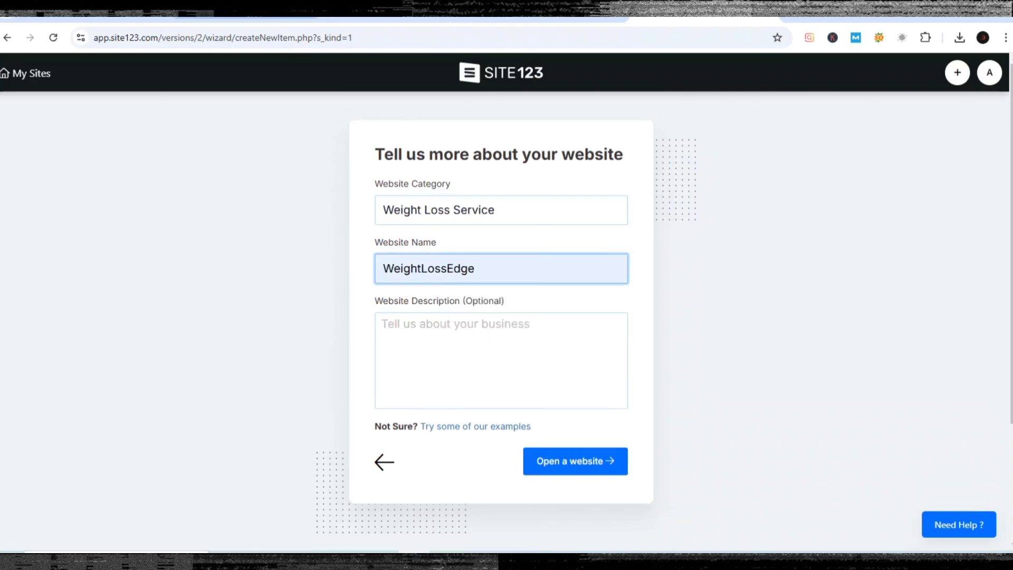
pyautogui.click(502, 18)
pyautogui.scroll(5, 524, 236)
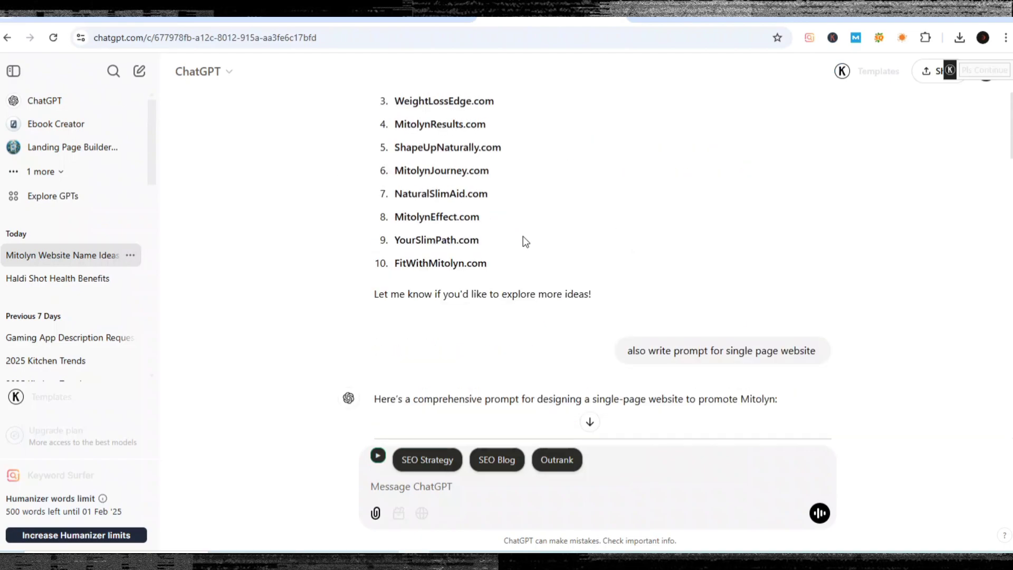
pyautogui.scroll(3, 524, 238)
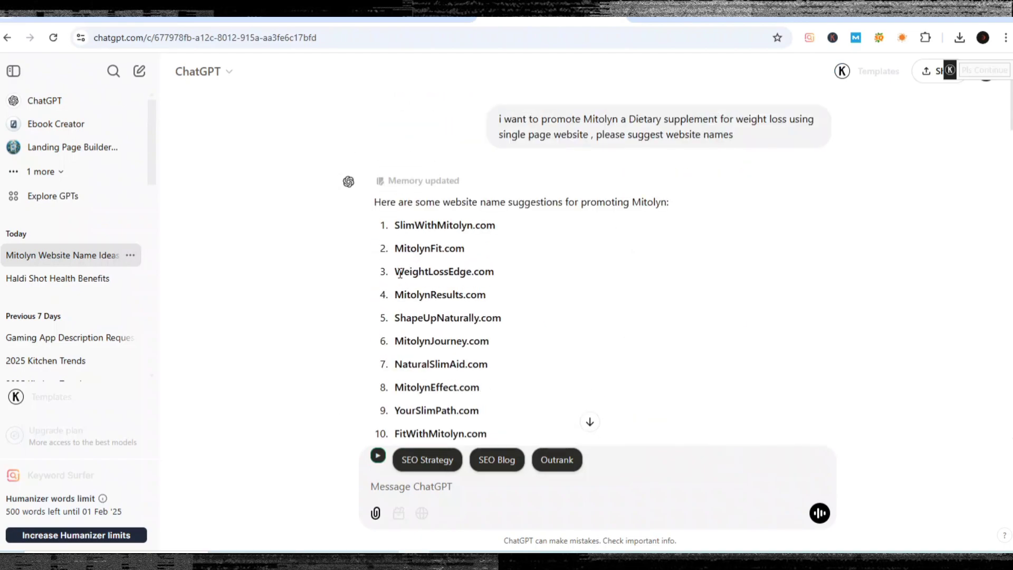
pyautogui.click(702, 18)
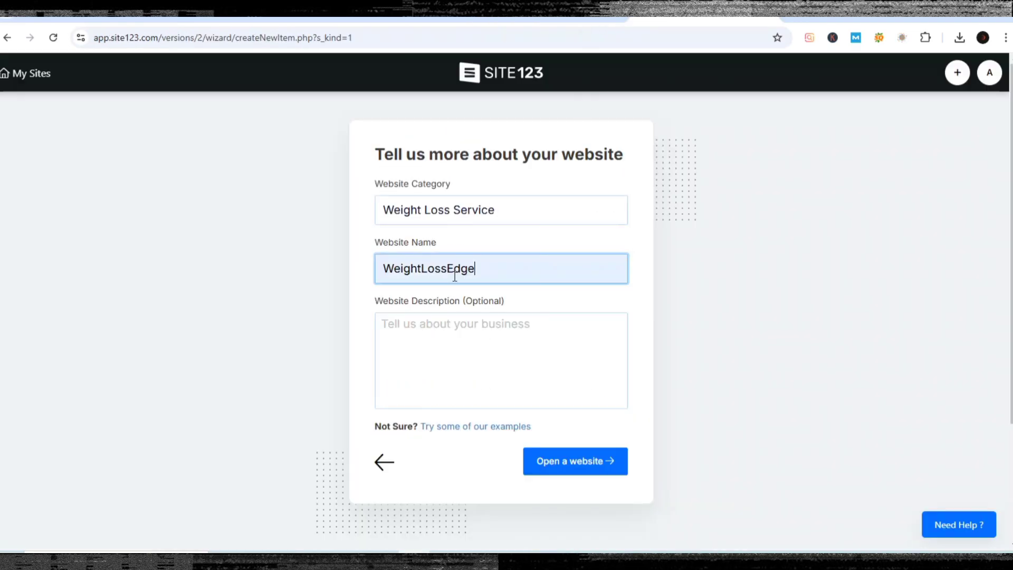
# Paste the Mitolyn objective paragraph copied from ChatGPT into the Description field.
pyautogui.click(431, 330)
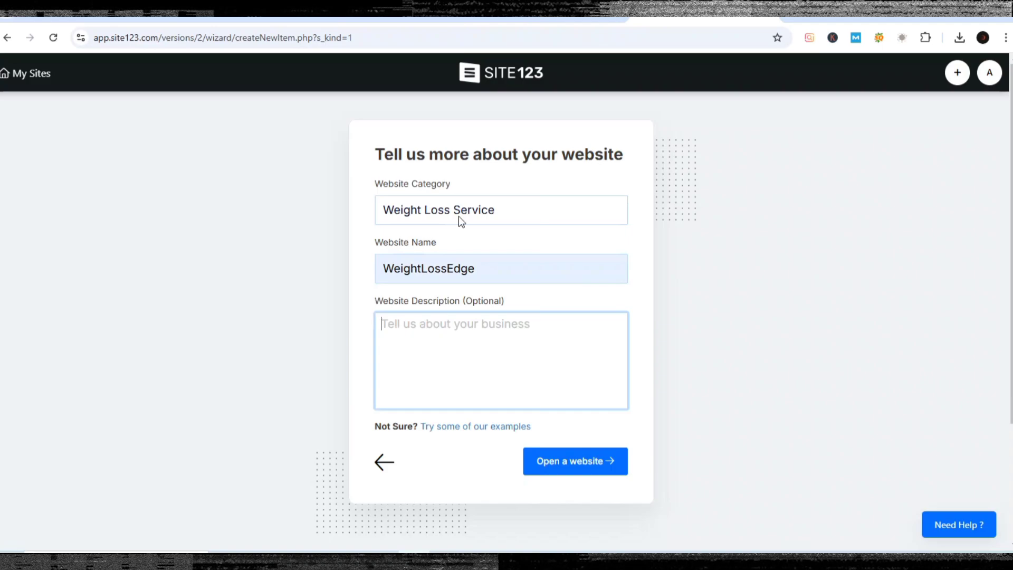
pyautogui.click(551, 18)
pyautogui.scroll(-4, 539, 269)
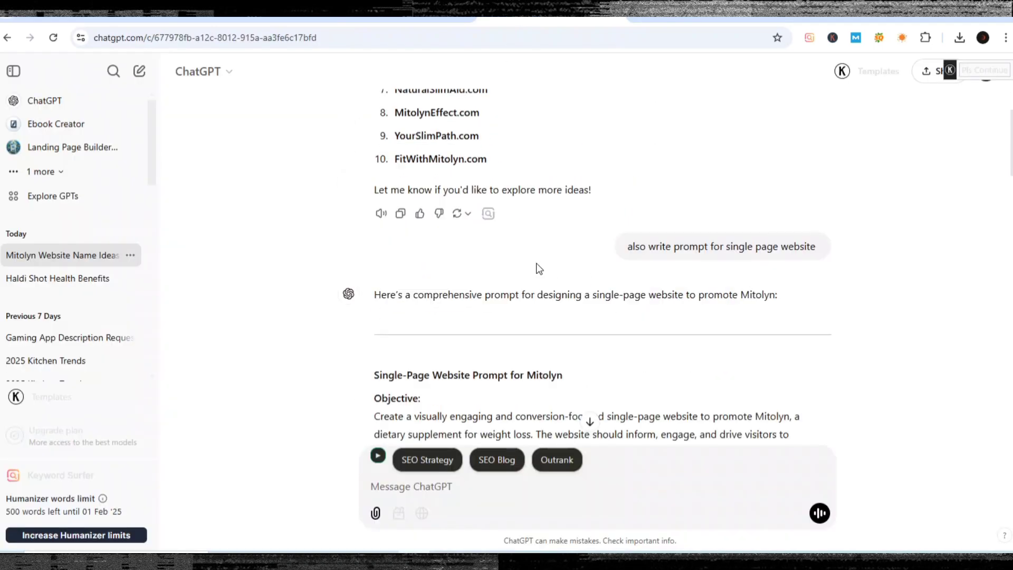
pyautogui.moveTo(376, 350); pyautogui.dragTo(499, 388)
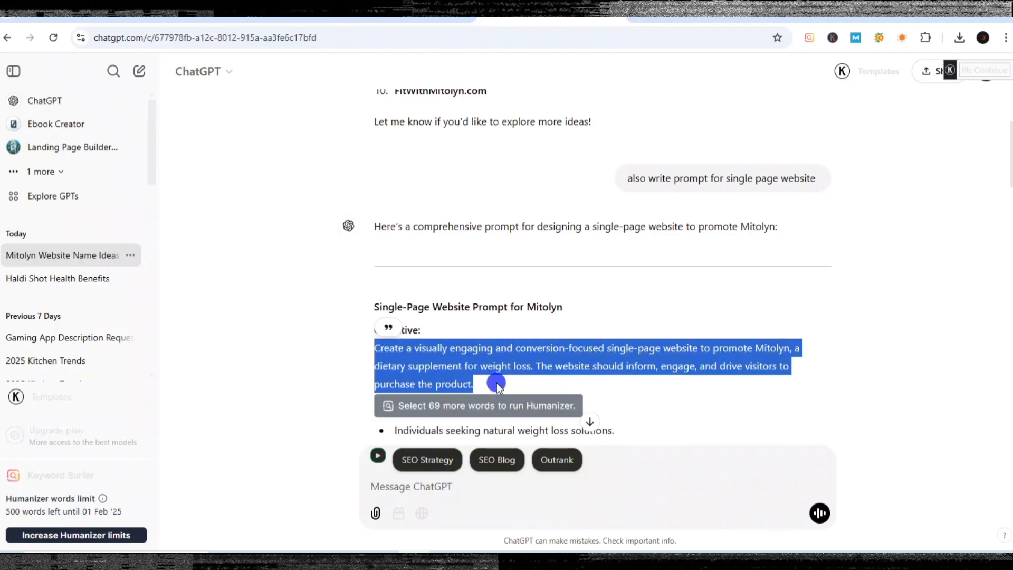
pyautogui.hotkey('ctrl', 'c')
pyautogui.click(704, 18)
pyautogui.click(504, 333)
pyautogui.hotkey('ctrl', 'v')
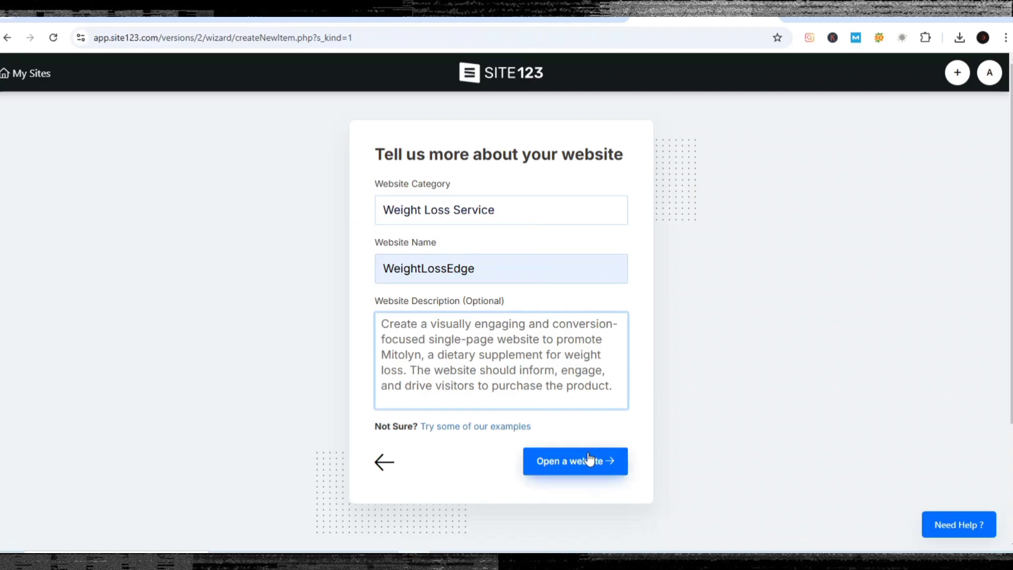
# Create the website from the entered details and let the editor load.
pyautogui.click(583, 473)
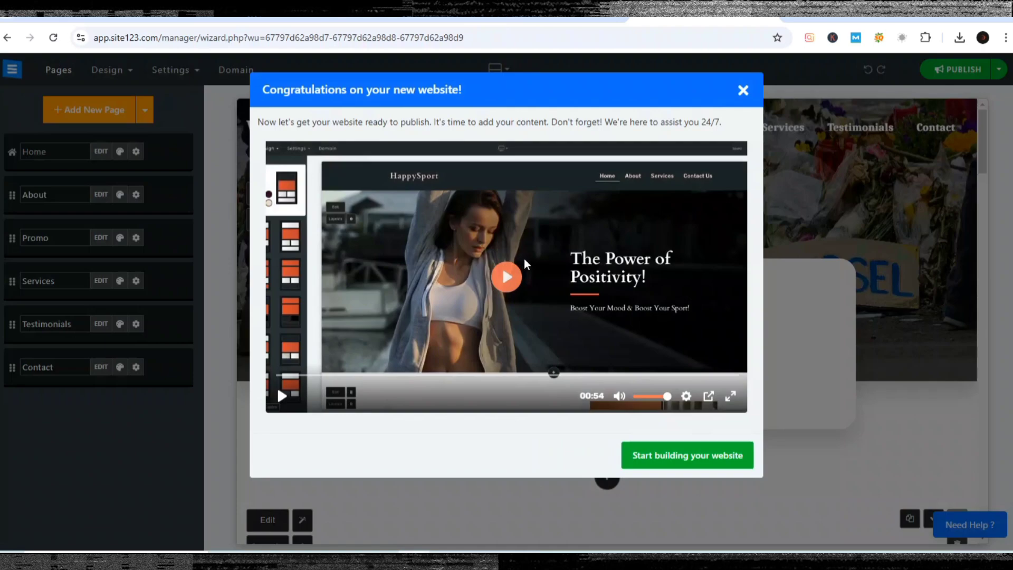
# Dismiss the congratulations popup, preview the pages, and open the Discover Mitolyn hero's editing panel.
pyautogui.click(743, 91)
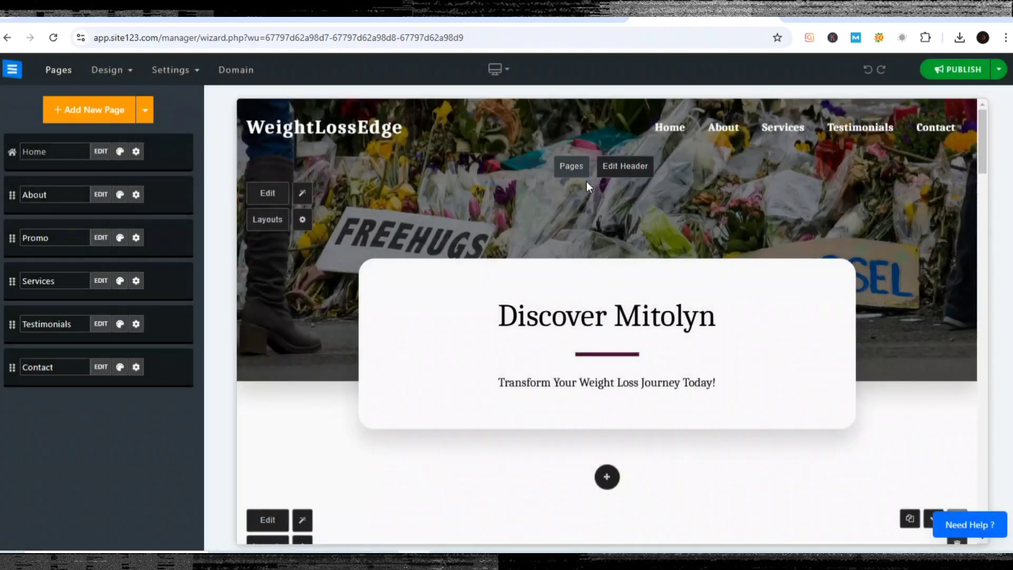
pyautogui.scroll(-5, 612, 210)
pyautogui.scroll(-5, 612, 210)
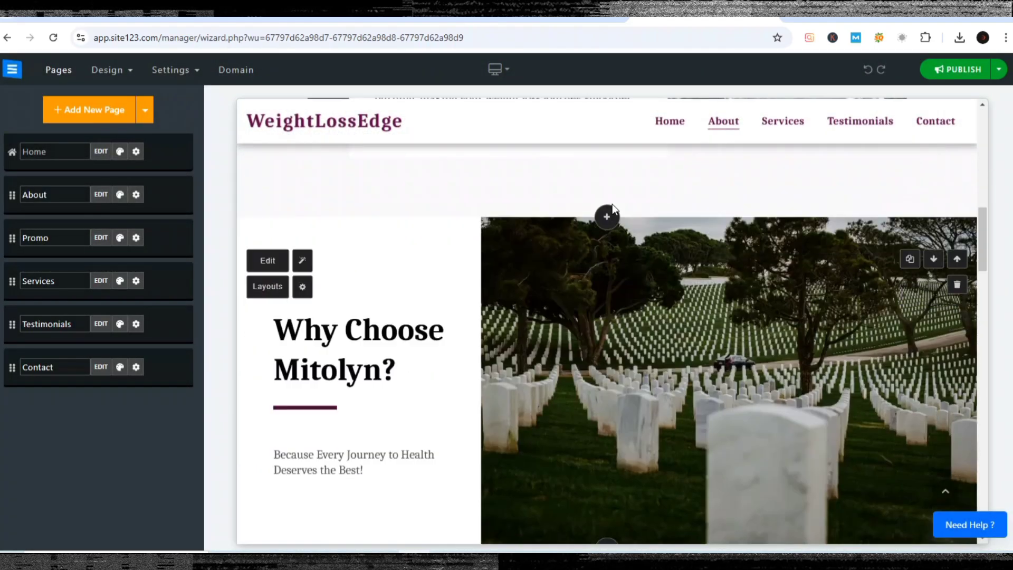
pyautogui.scroll(-5, 612, 210)
pyautogui.scroll(-5, 612, 210)
pyautogui.scroll(-5, 612, 205)
pyautogui.scroll(-5, 612, 204)
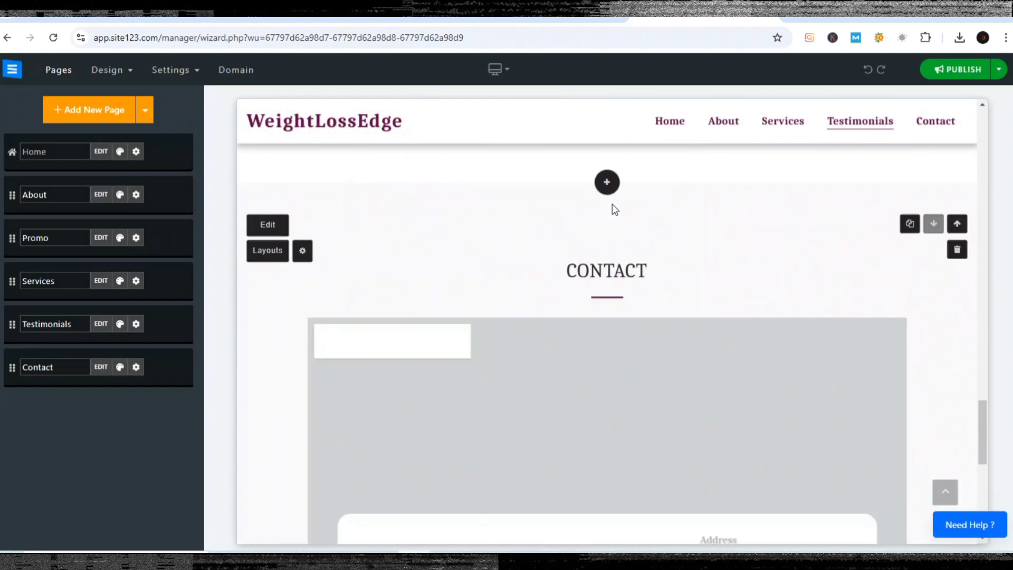
pyautogui.scroll(-1, 612, 205)
pyautogui.scroll(-5, 612, 205)
pyautogui.scroll(-2, 613, 204)
pyautogui.scroll(5, 612, 204)
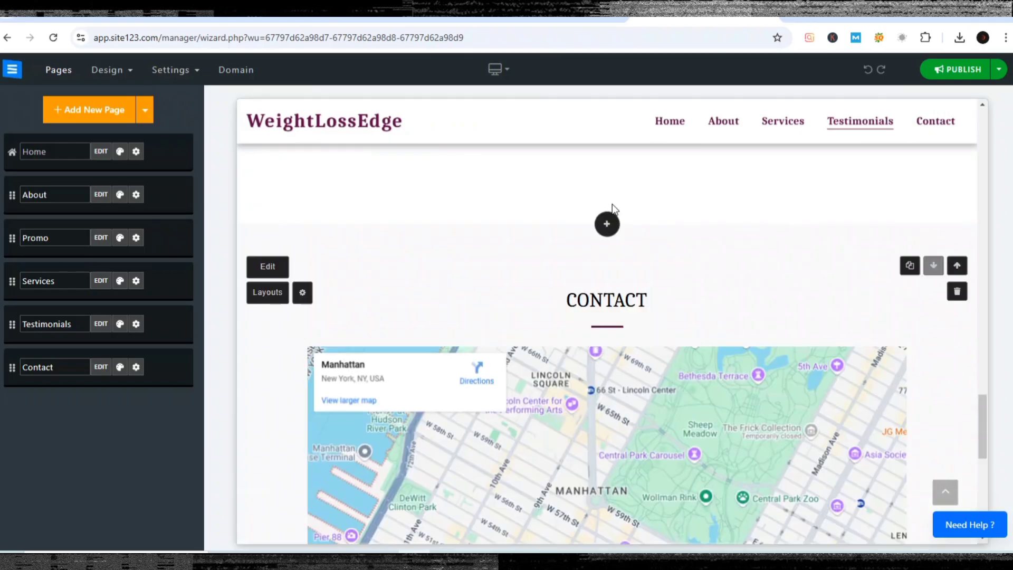
pyautogui.scroll(5, 612, 204)
pyautogui.scroll(5, 612, 205)
pyautogui.scroll(5, 612, 205)
pyautogui.scroll(5, 612, 205)
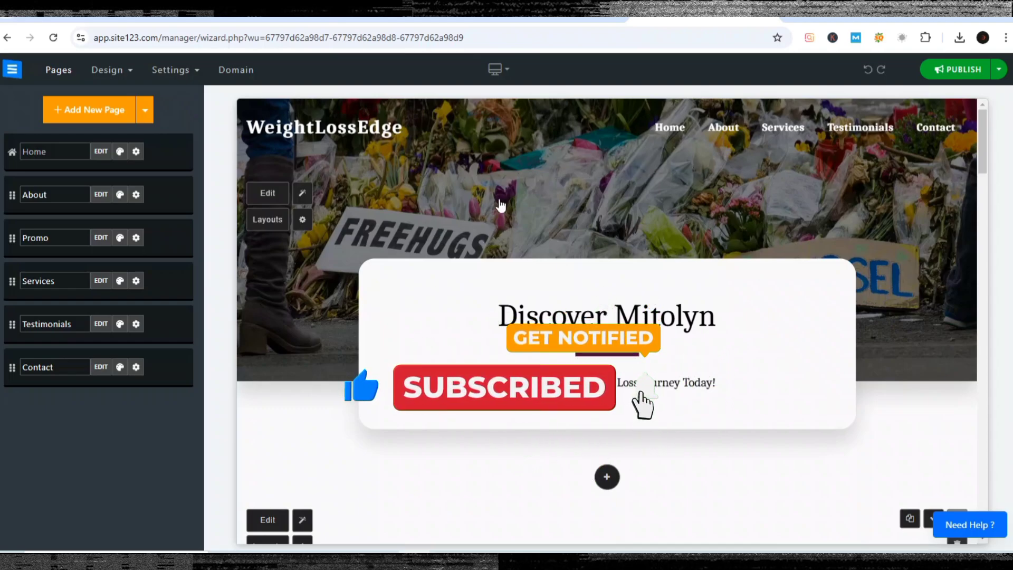
pyautogui.click(261, 191)
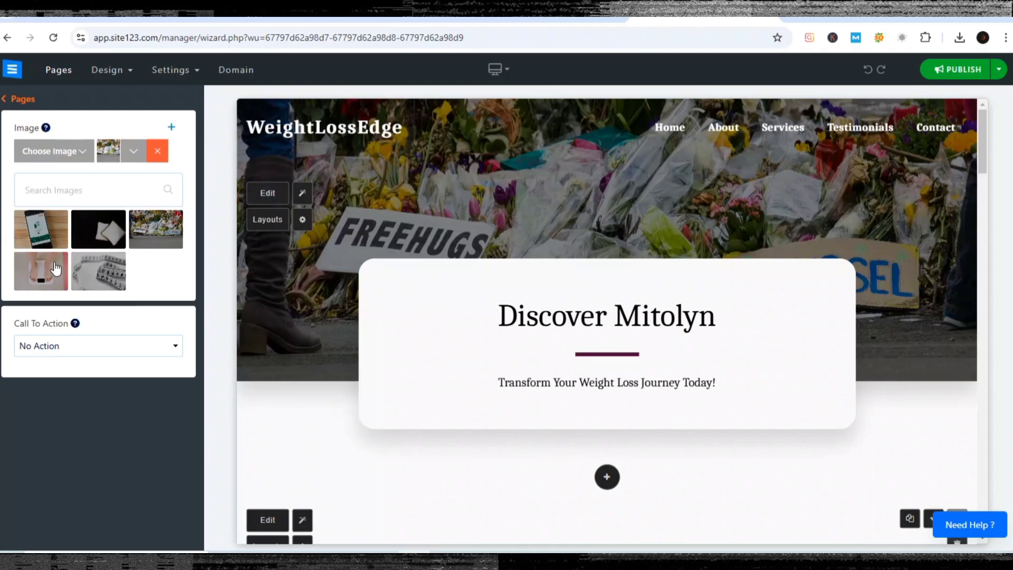
# Set the hero background to the turquoise-shirt belly photo from the Image Library.
pyautogui.click(38, 270)
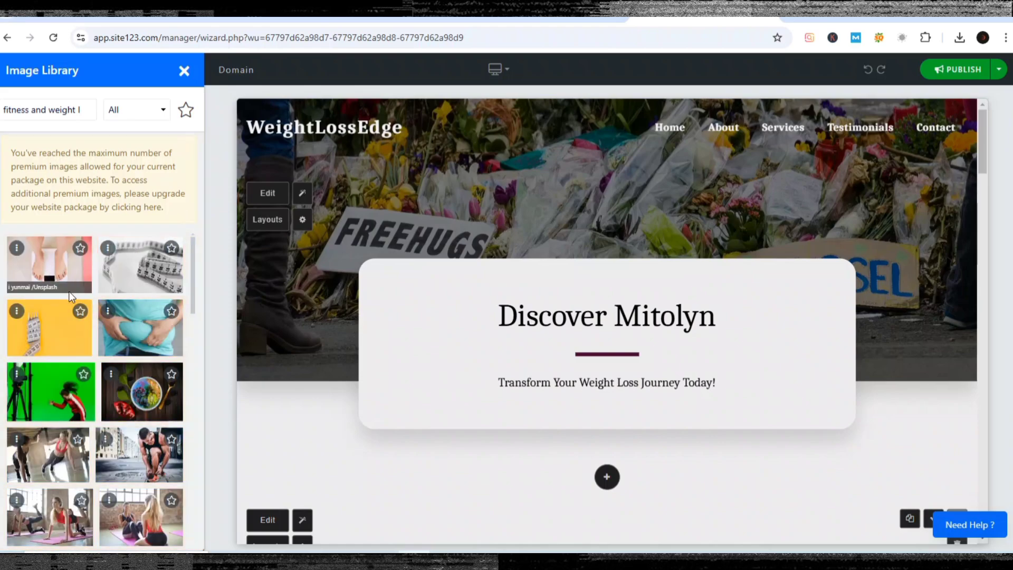
pyautogui.click(149, 327)
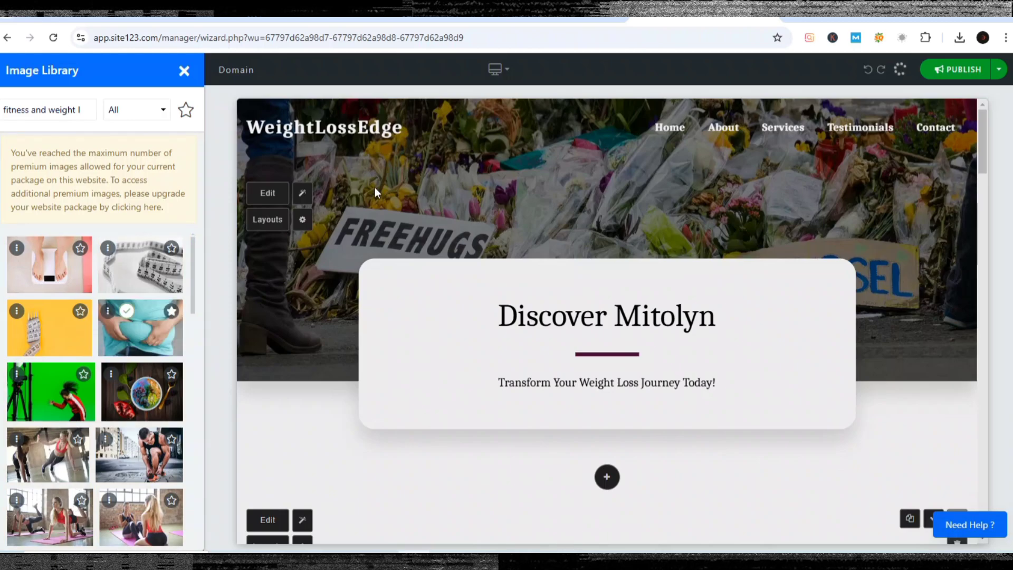
pyautogui.click(181, 77)
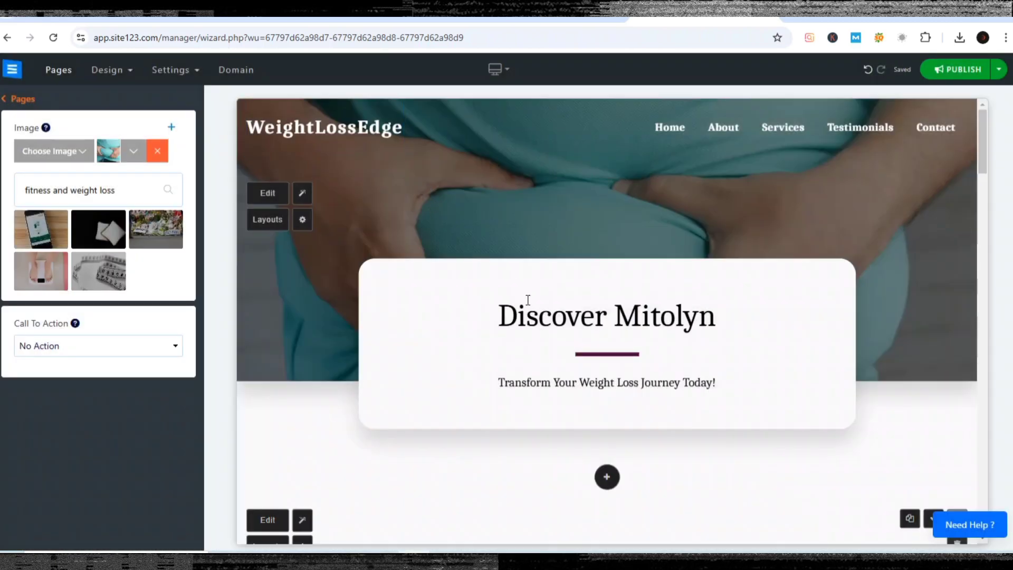
pyautogui.click(546, 313)
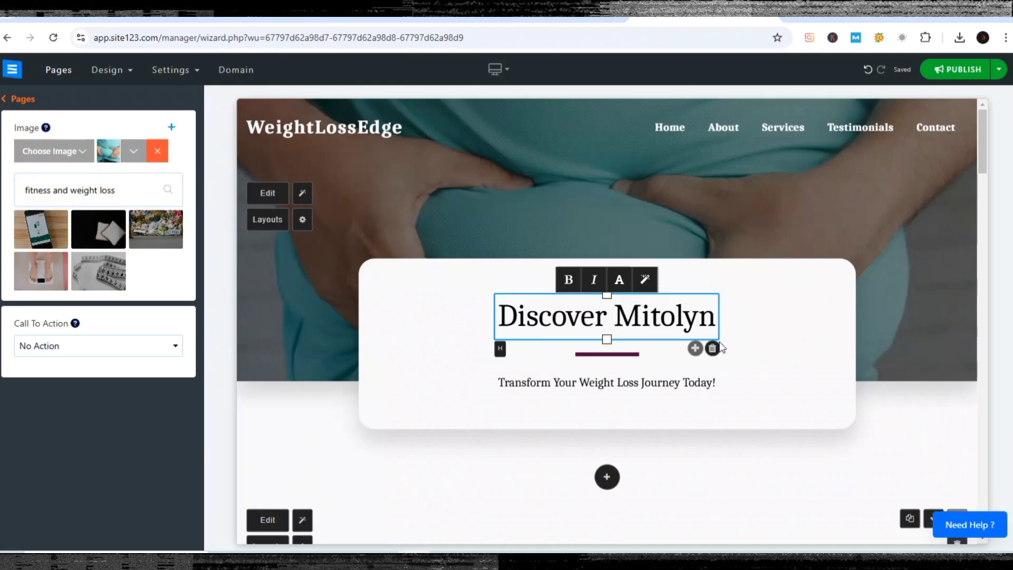
# Complete the hero heading as 'Discover Mitolyn Weight Loss', leaving the subtitle unchanged.
pyautogui.write(' We')
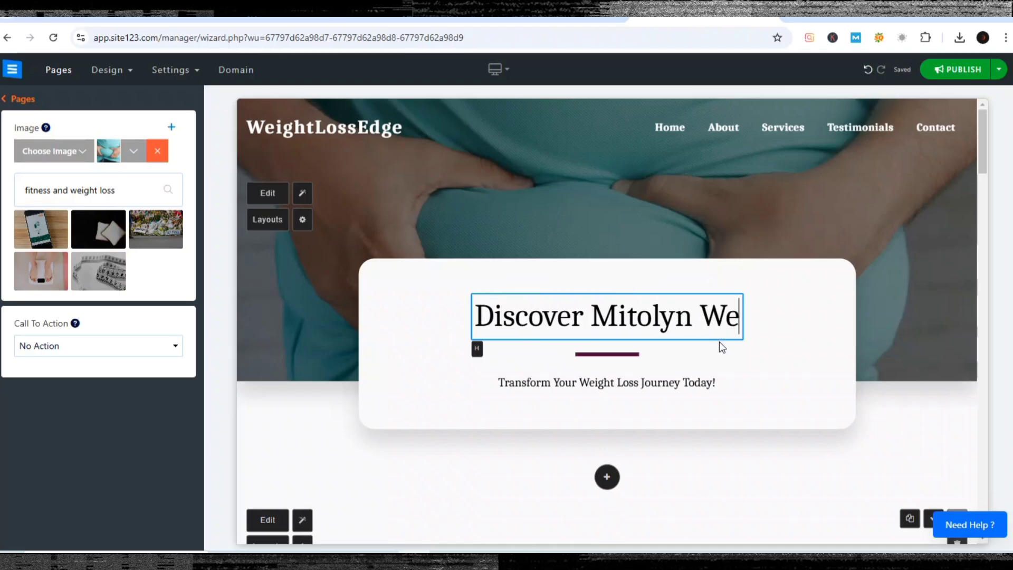
pyautogui.write('ight Loss')
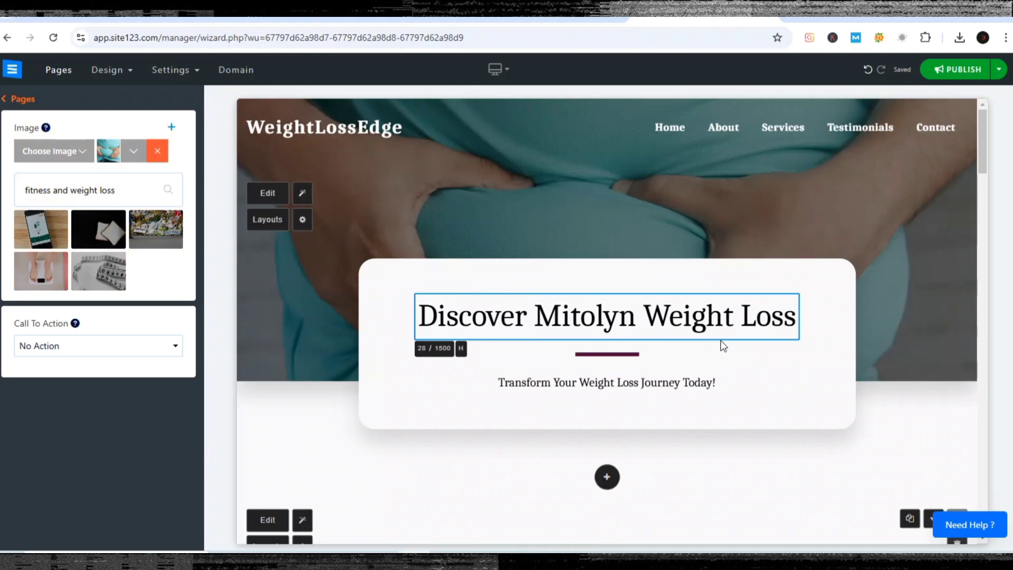
pyautogui.click(631, 381)
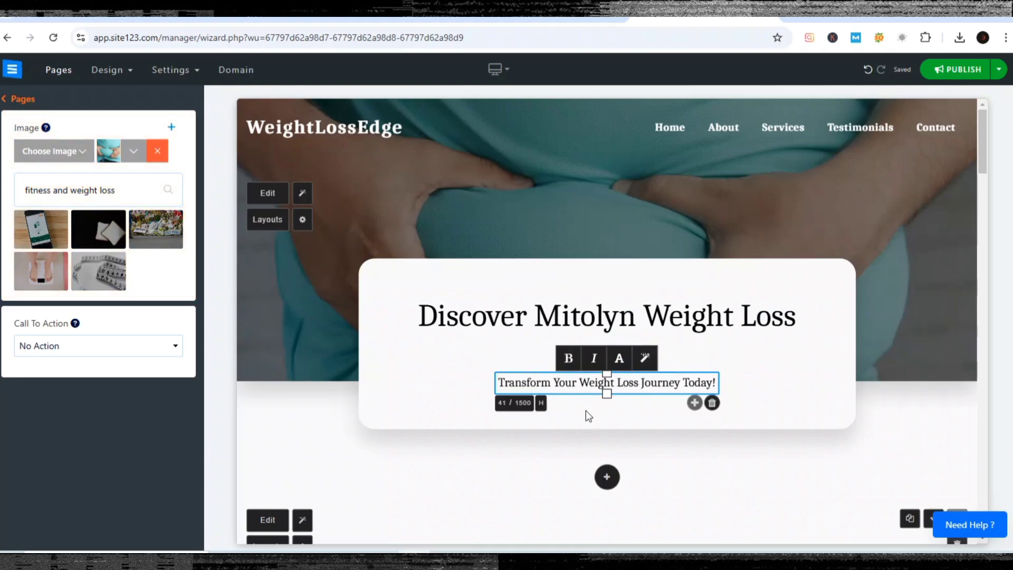
pyautogui.click(602, 411)
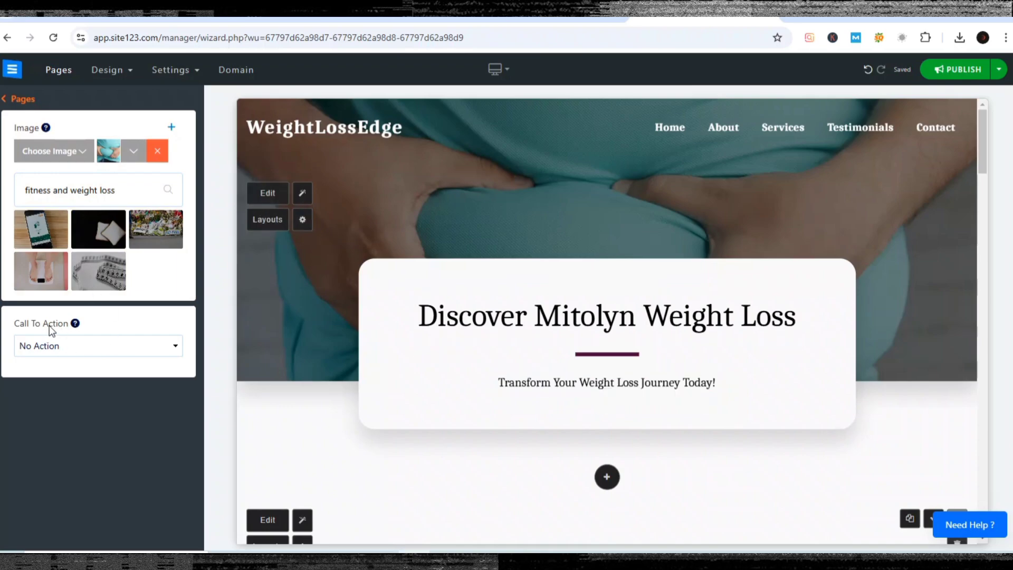
# Set the hero's Call To Action to Buttons and relabel 'Read More' as 'Start Now'.
pyautogui.click(76, 347)
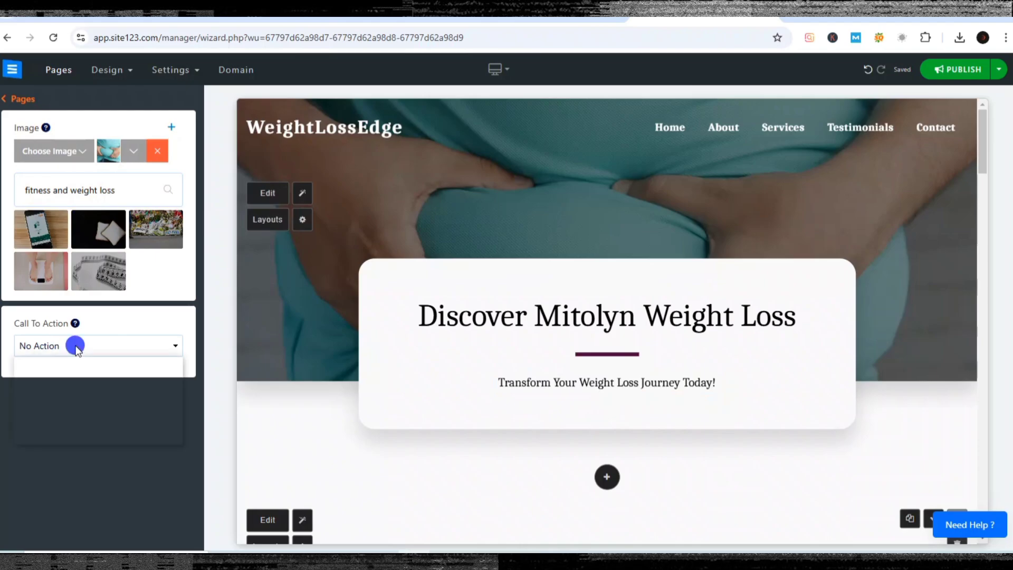
pyautogui.click(53, 385)
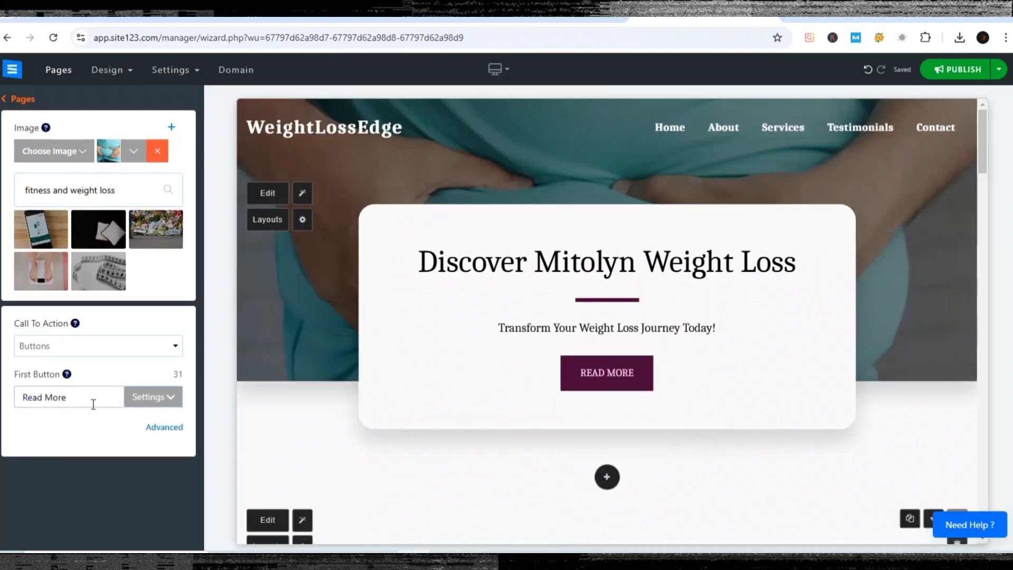
pyautogui.click(94, 397)
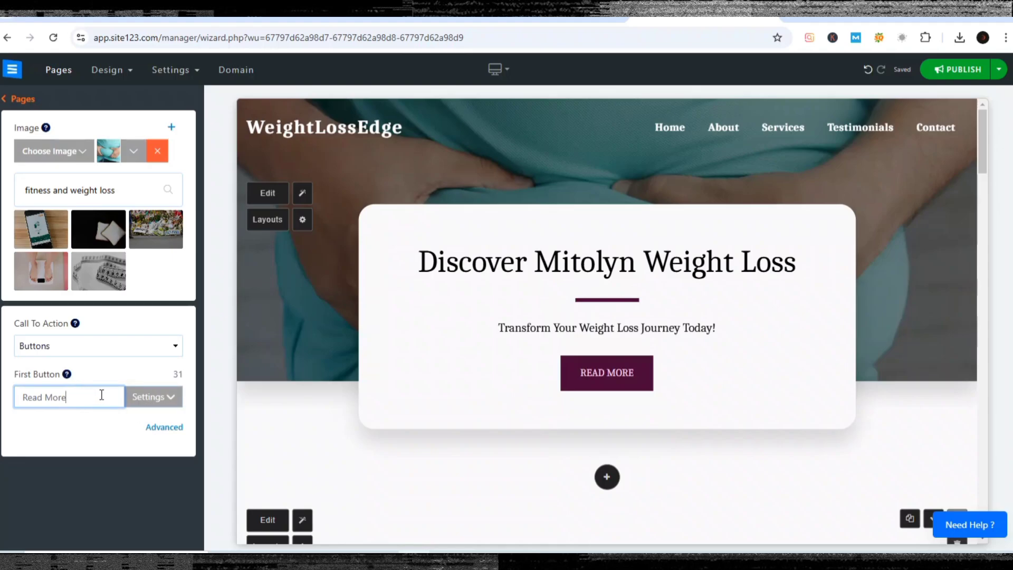
pyautogui.press('BackSpace')
pyautogui.press('BackSpace')
pyautogui.press('BackSpace')
pyautogui.press('BackSpace')
pyautogui.press('BackSpace')
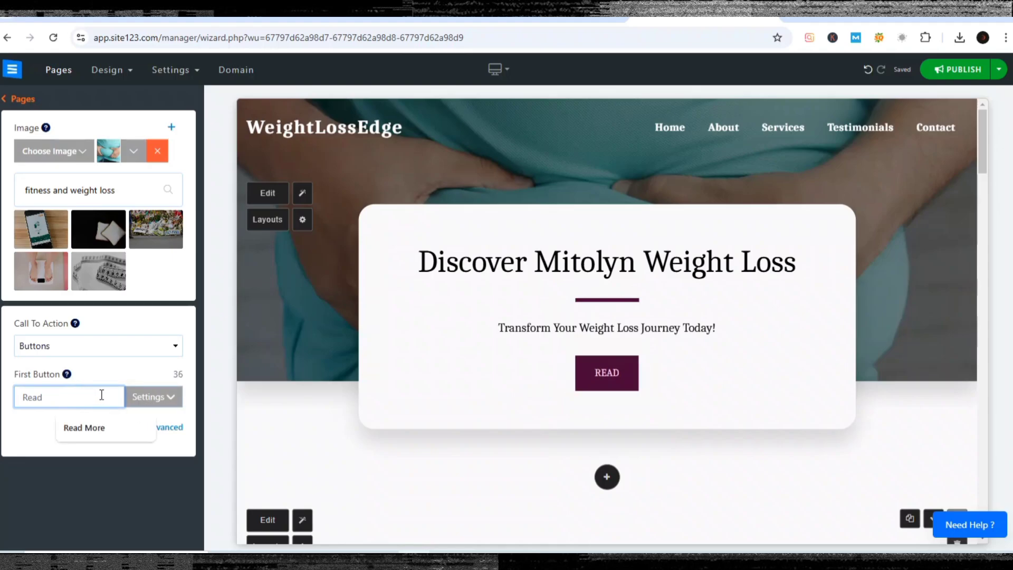
pyautogui.press('BackSpace')
pyautogui.press('BackSpace')
pyautogui.press('BackSpace')
pyautogui.press('BackSpace')
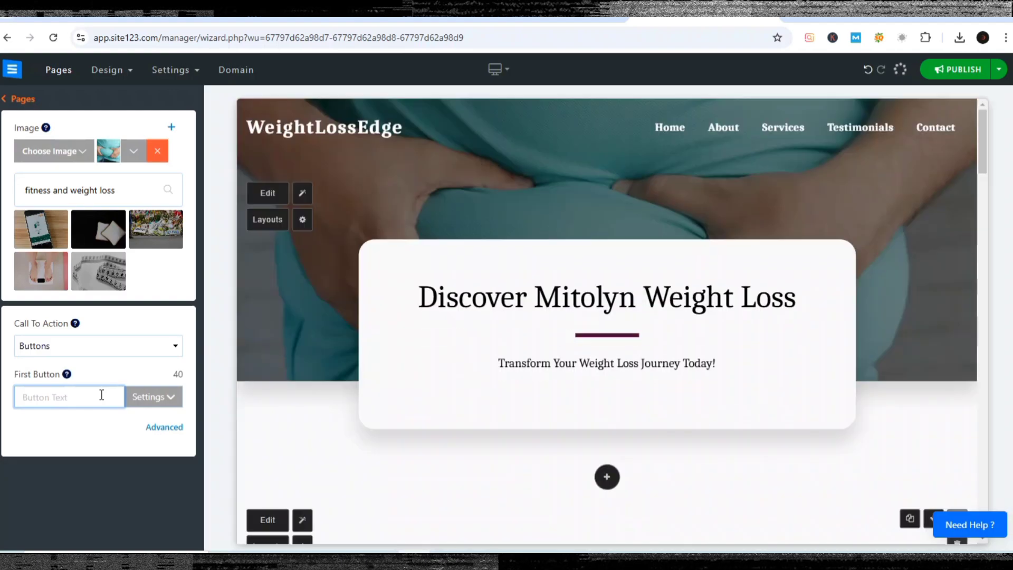
pyautogui.write('W')
pyautogui.press('BackSpace')
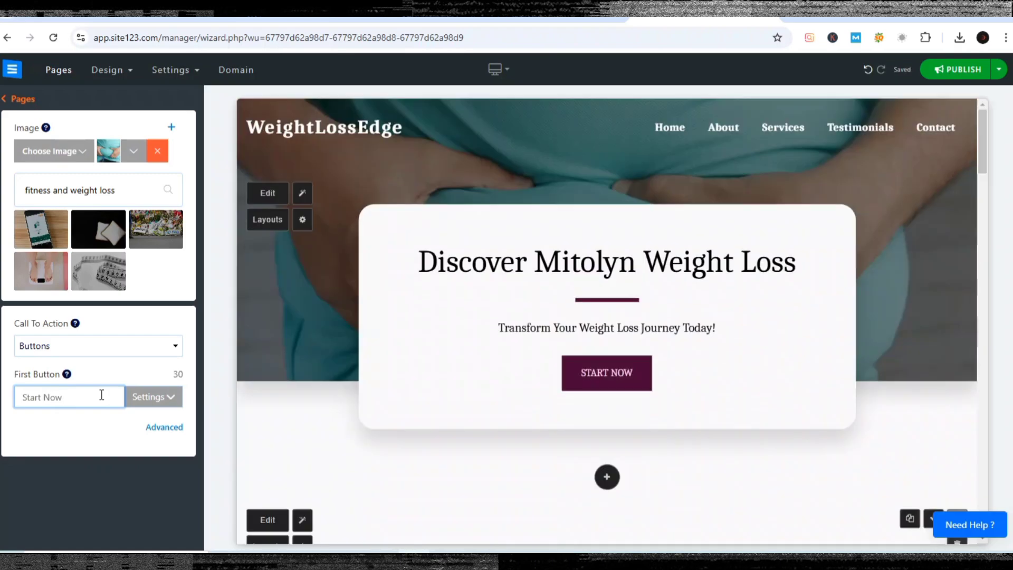
# Change the Start Now button's action type from Scroll to Redirect (URL).
pyautogui.click(168, 398)
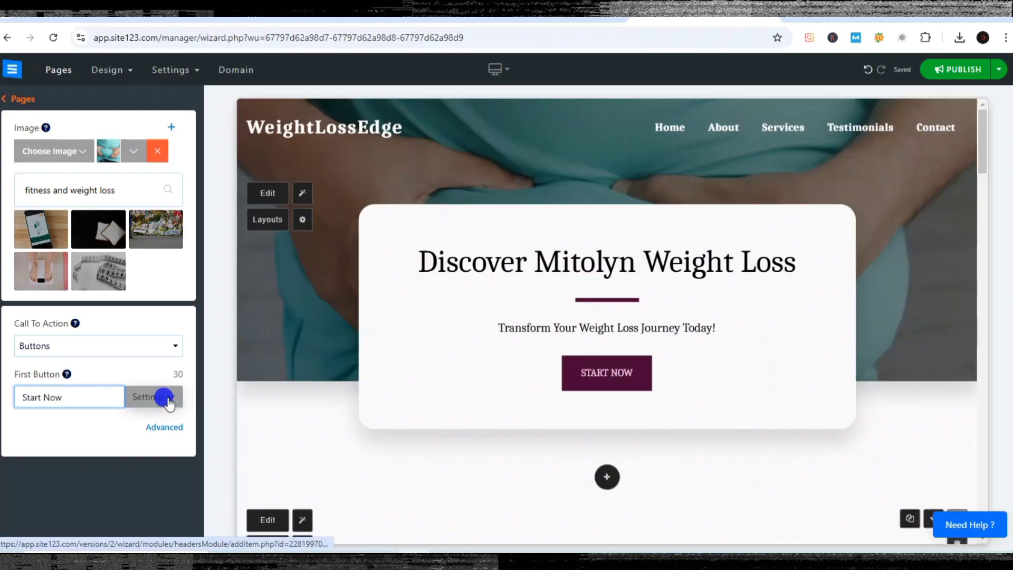
pyautogui.scroll(-2, 88, 431)
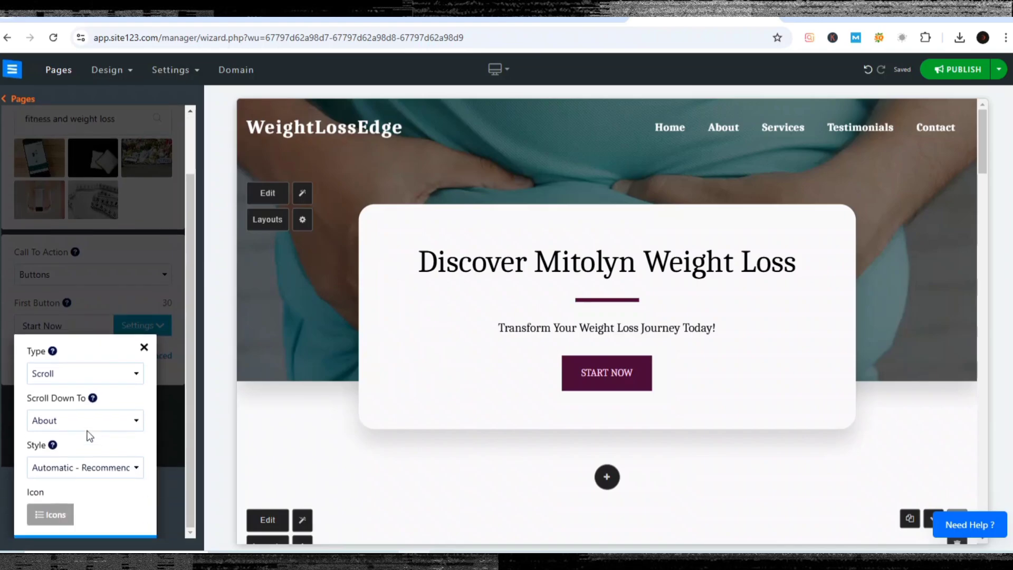
pyautogui.click(66, 379)
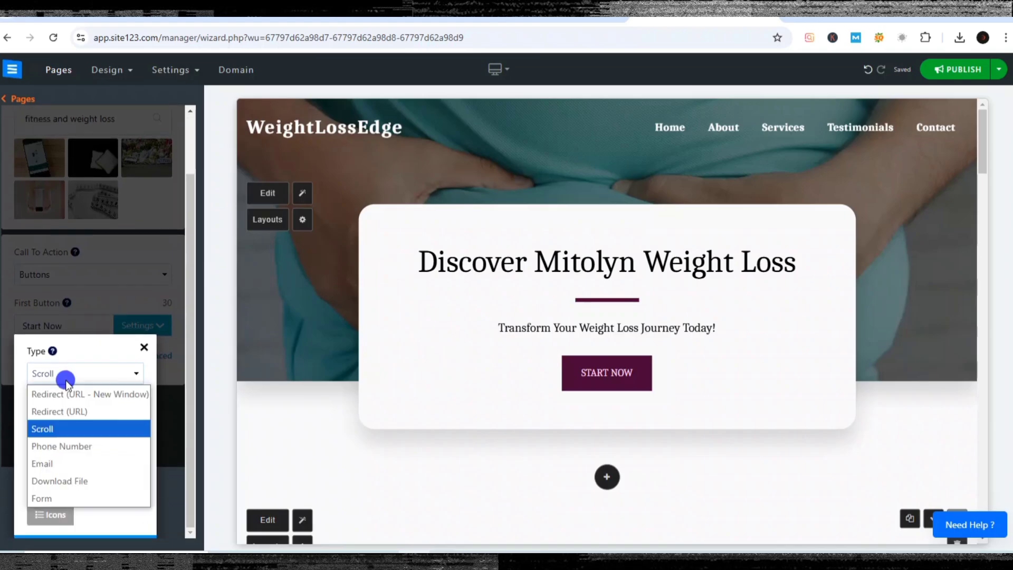
pyautogui.click(56, 409)
pyautogui.click(73, 419)
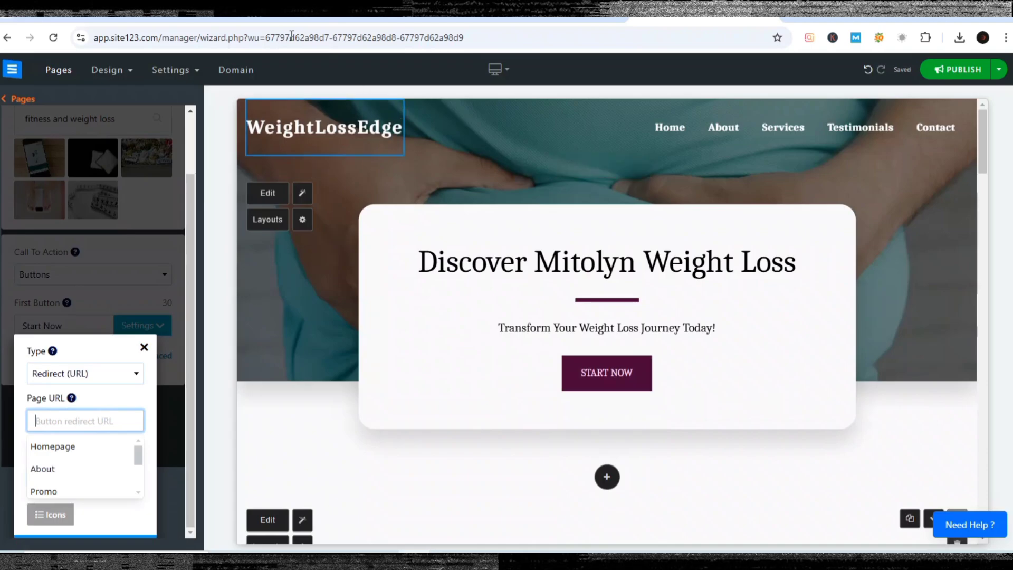
# Copy the Mitolyn promolink from the Digistore24 marketplace and return to the editor.
pyautogui.hotkey('ctrl', 'Tab')
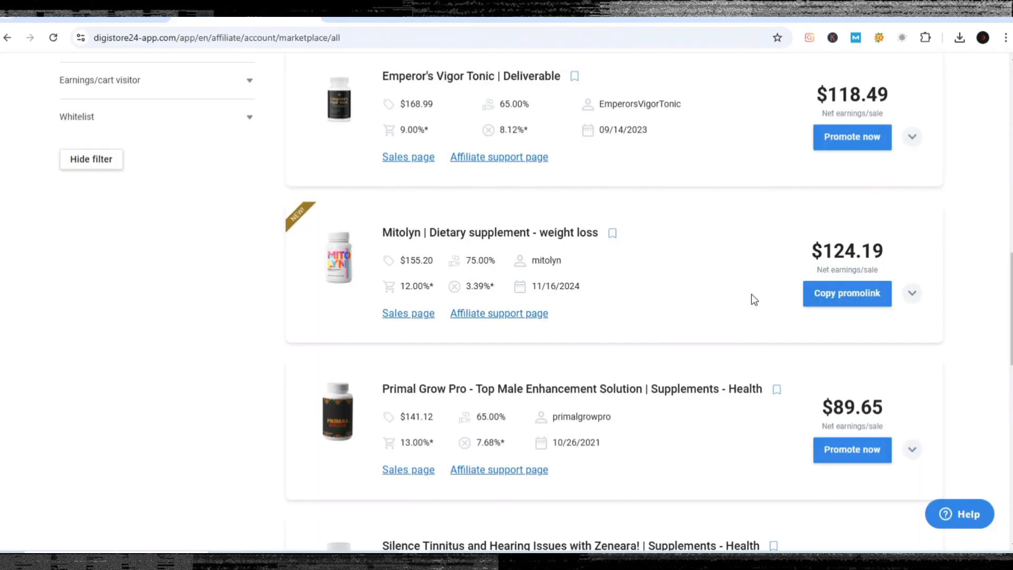
pyautogui.click(848, 293)
pyautogui.click(655, 20)
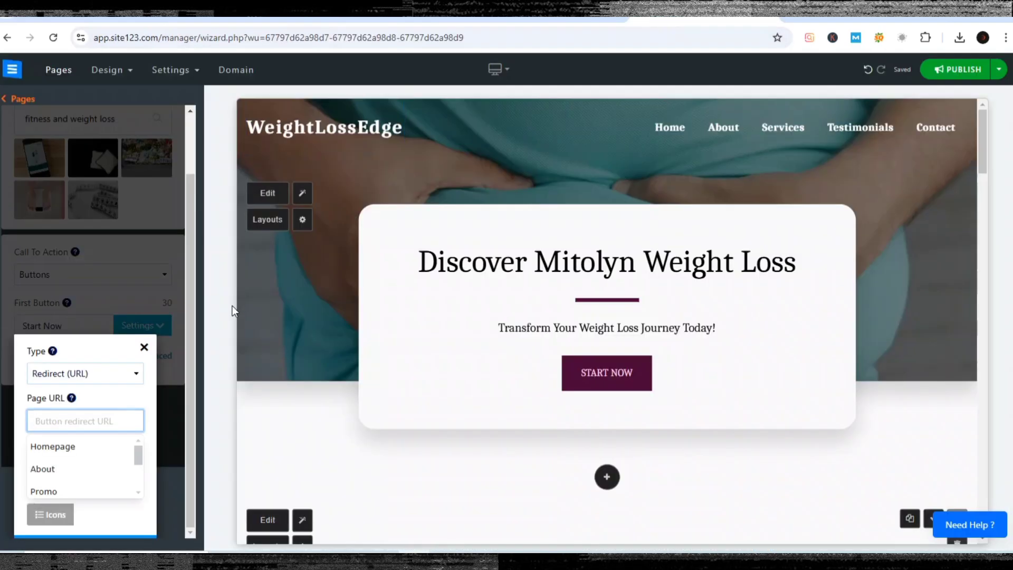
# Paste the Mitolyn affiliate promolink as the button's Page URL and close its settings.
pyautogui.hotkey('ctrl', 'v')
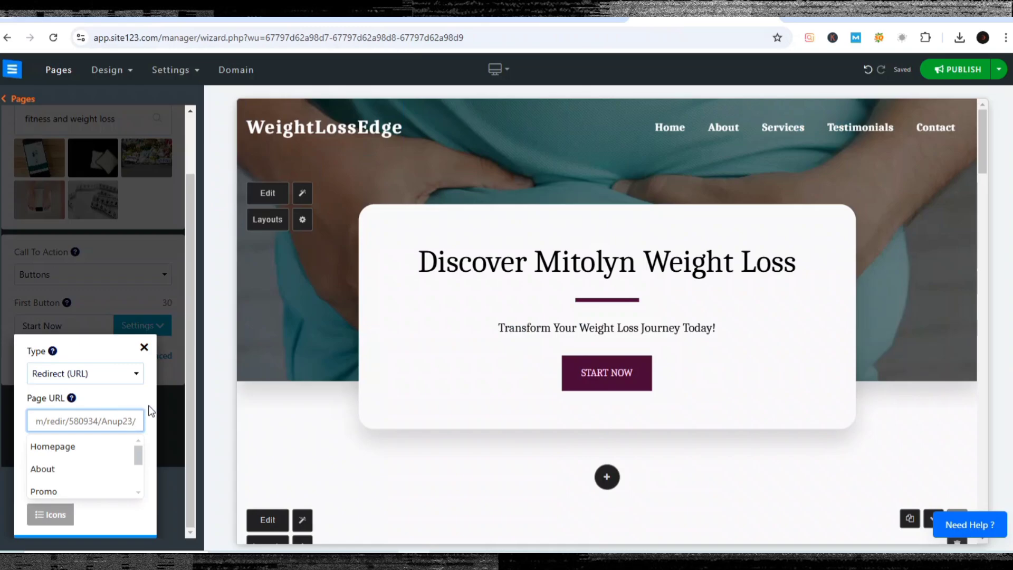
pyautogui.click(148, 412)
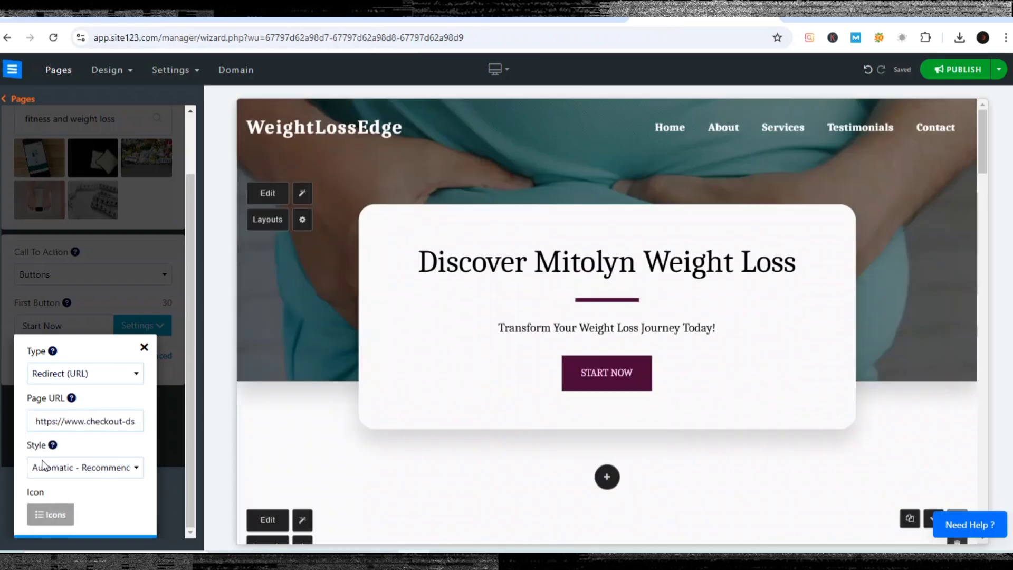
pyautogui.click(144, 342)
pyautogui.moveTo(606, 372)
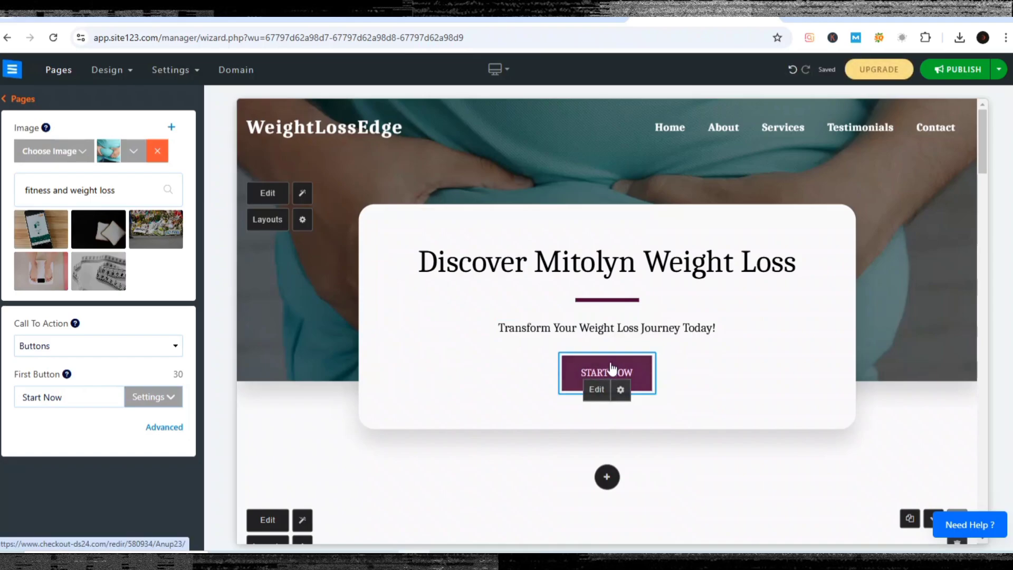
pyautogui.scroll(-3, 487, 324)
pyautogui.scroll(-3, 487, 324)
# Open the About Mitolyn section's settings, then glance at the Digistore24 tab.
pyautogui.click(488, 321)
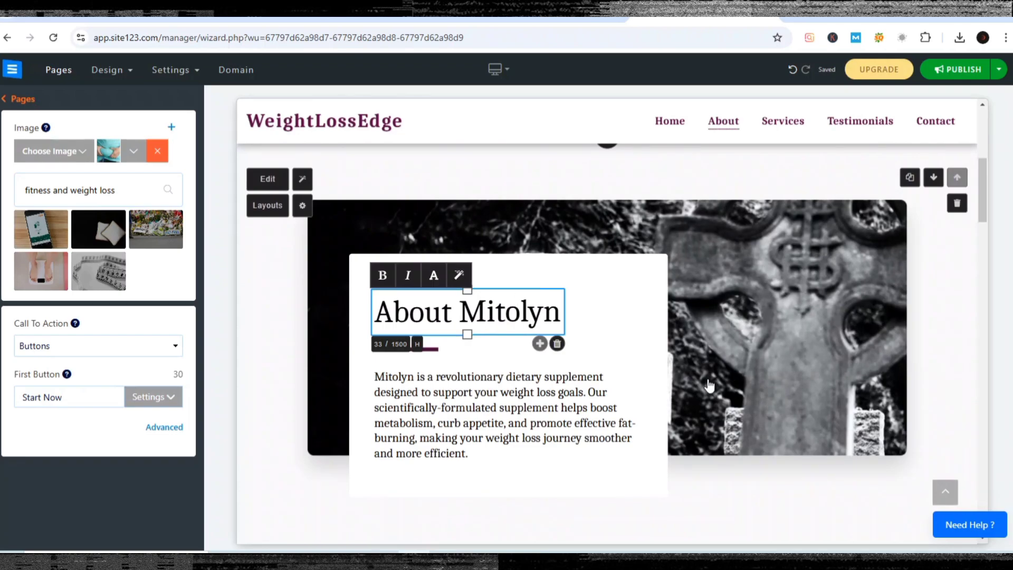
pyautogui.click(698, 312)
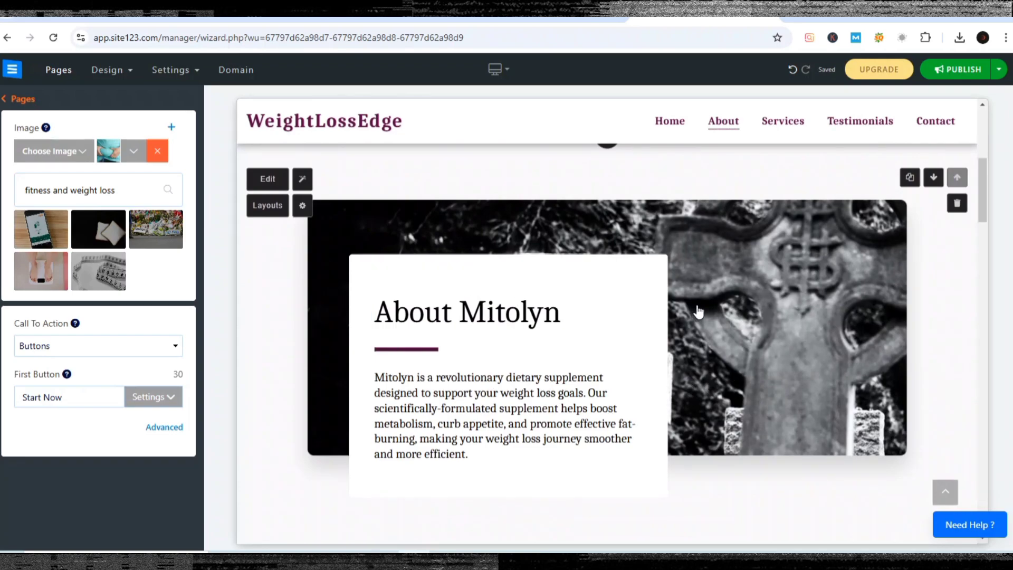
pyautogui.click(765, 310)
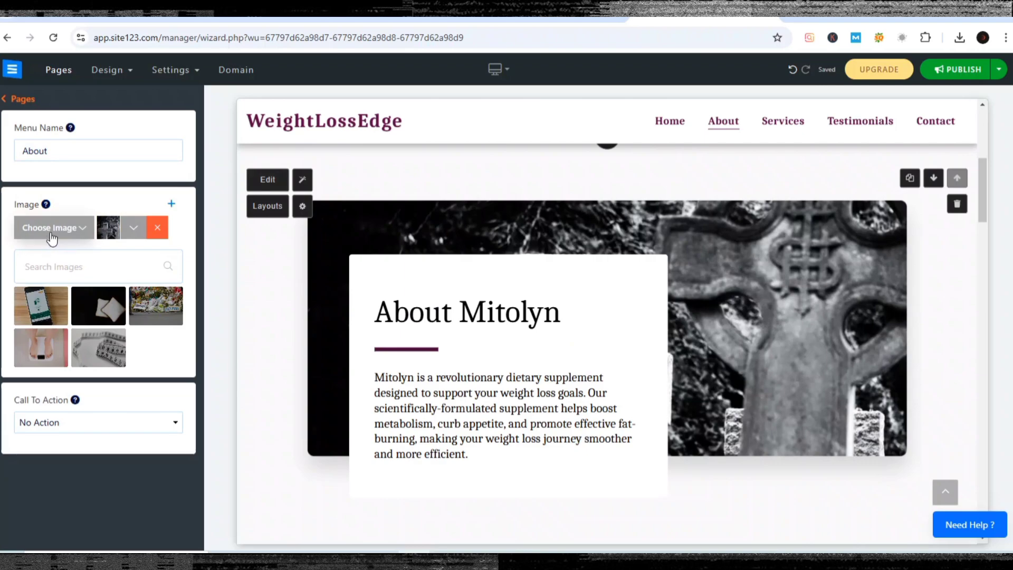
pyautogui.click(274, 21)
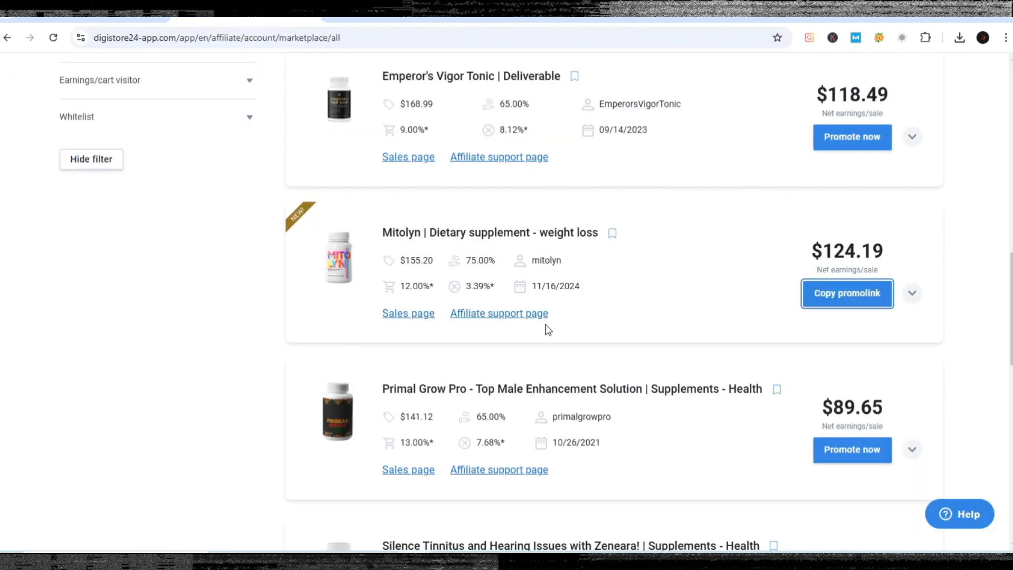
# Upload product-home from Downloads as the About Mitolyn section's background image.
pyautogui.click(158, 9)
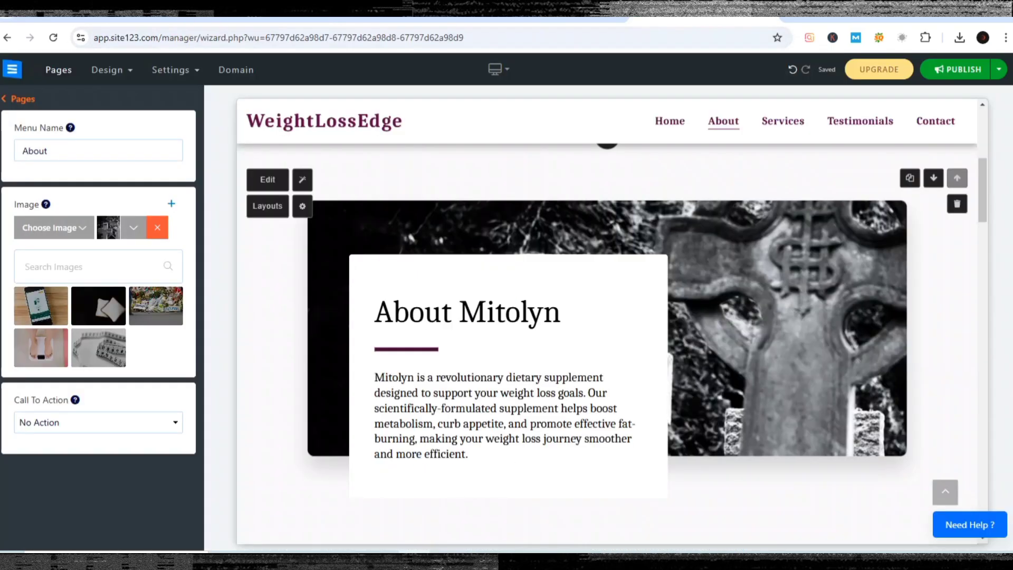
pyautogui.click(56, 228)
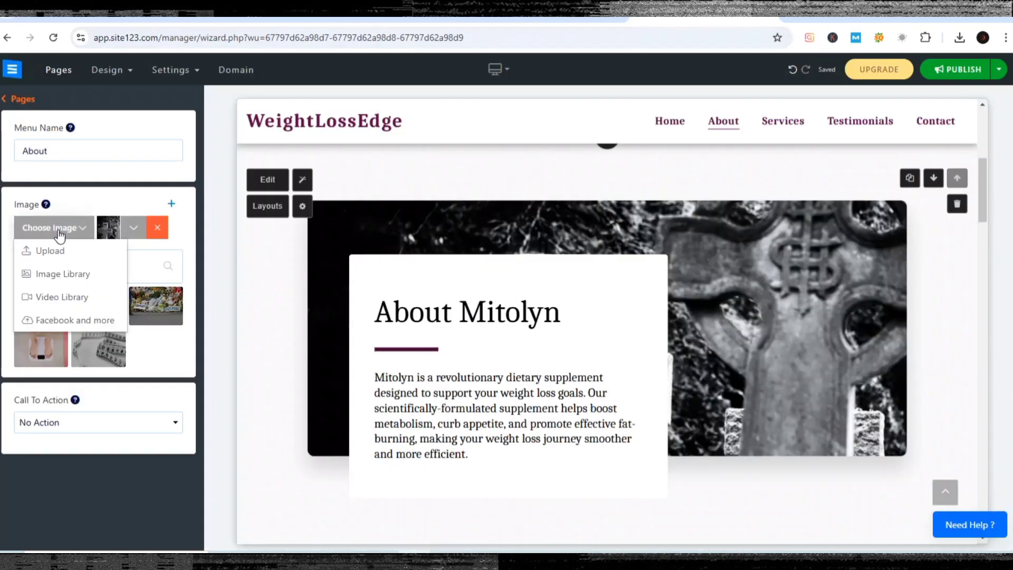
pyautogui.click(52, 256)
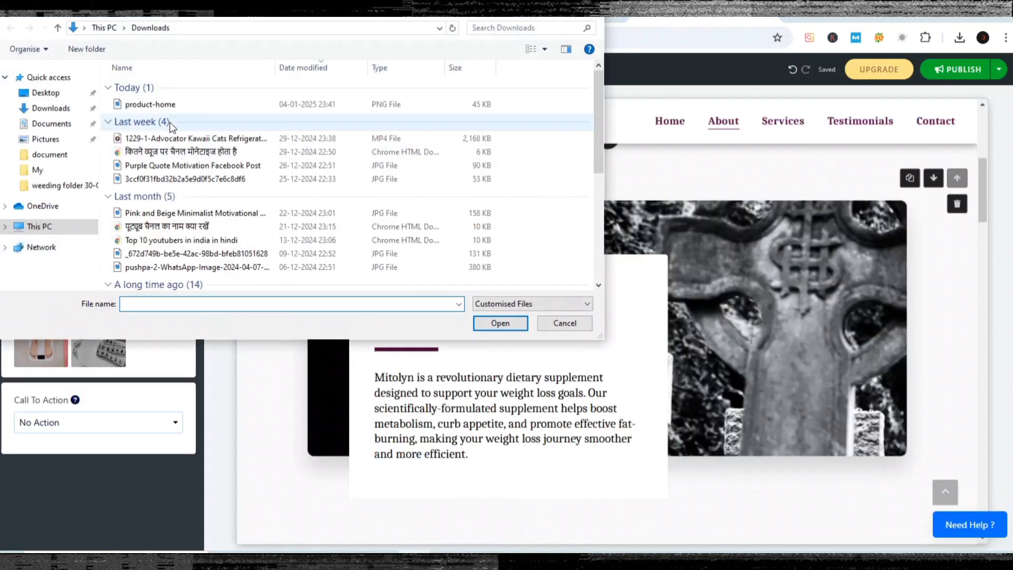
pyautogui.click(172, 104)
pyautogui.click(491, 321)
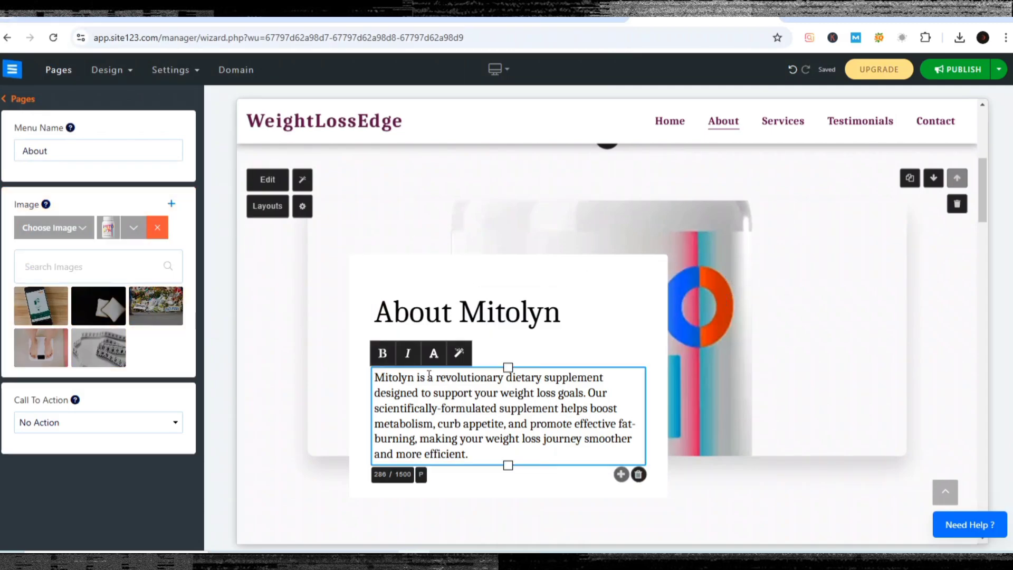
pyautogui.moveTo(503, 416)
pyautogui.scroll(-3, 493, 384)
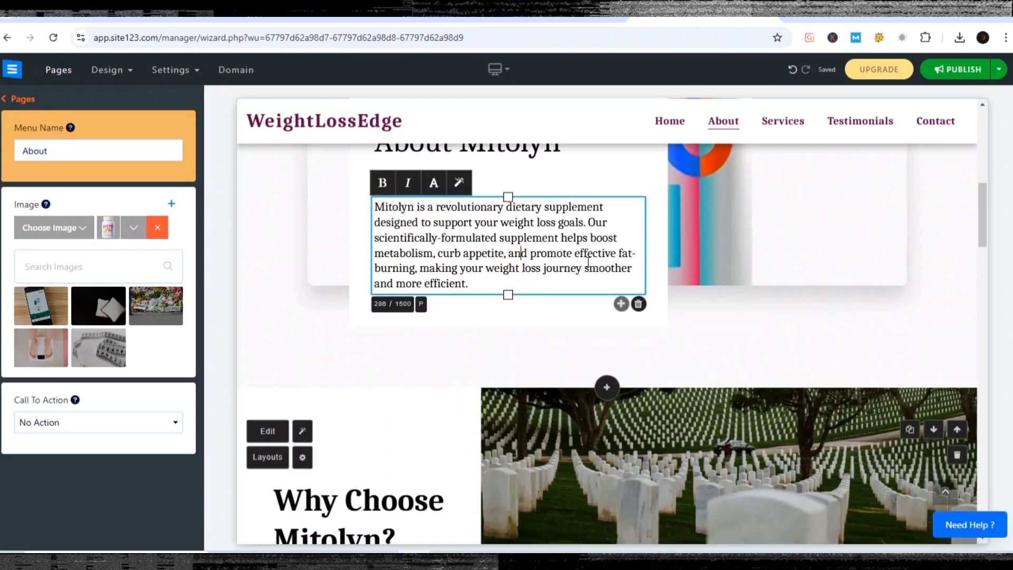
pyautogui.scroll(-3, 588, 262)
pyautogui.scroll(-2, 538, 319)
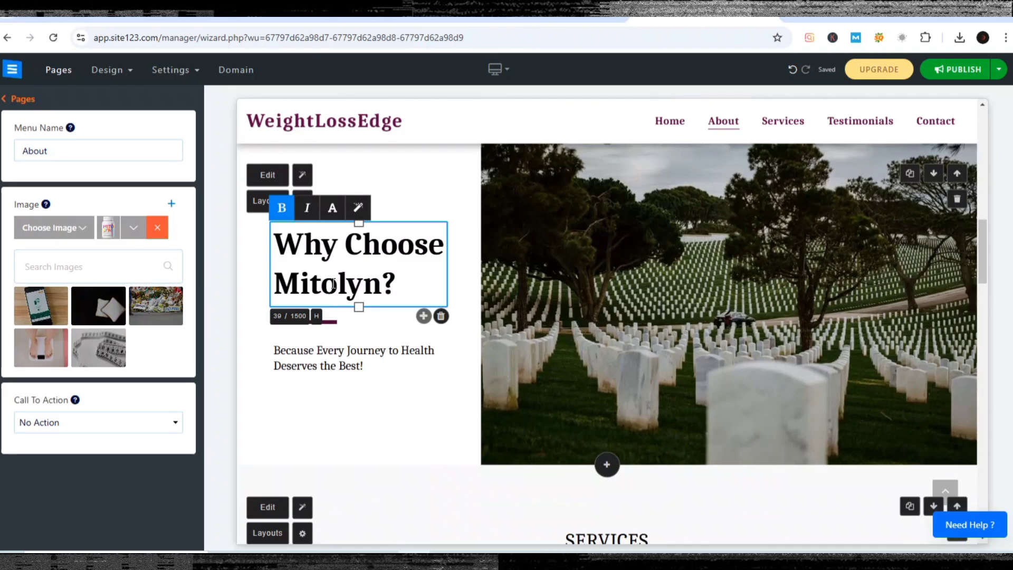
# Upload product-home as the Why Choose Mitolyn? section's image.
pyautogui.click(649, 279)
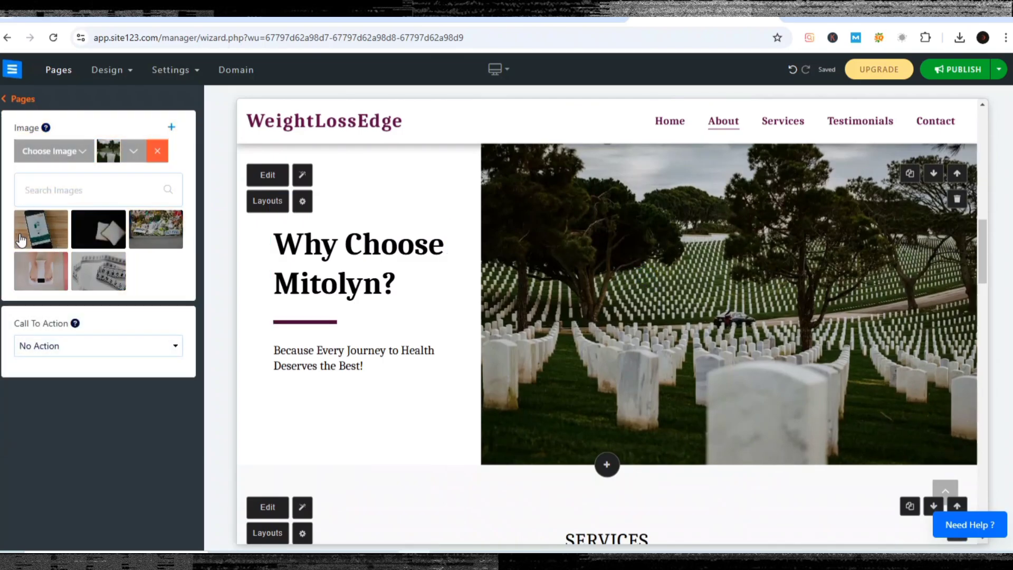
pyautogui.click(62, 152)
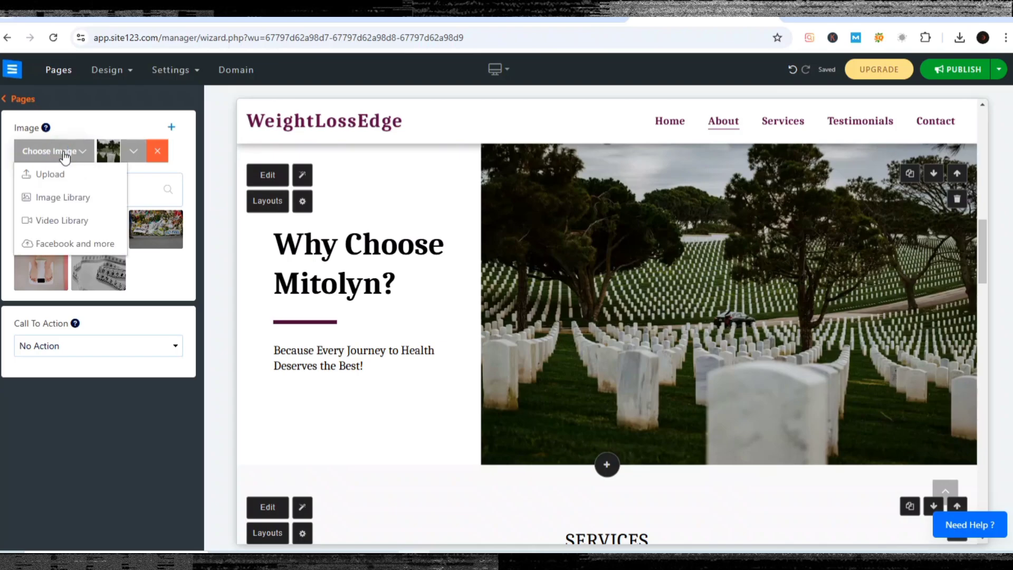
pyautogui.click(49, 177)
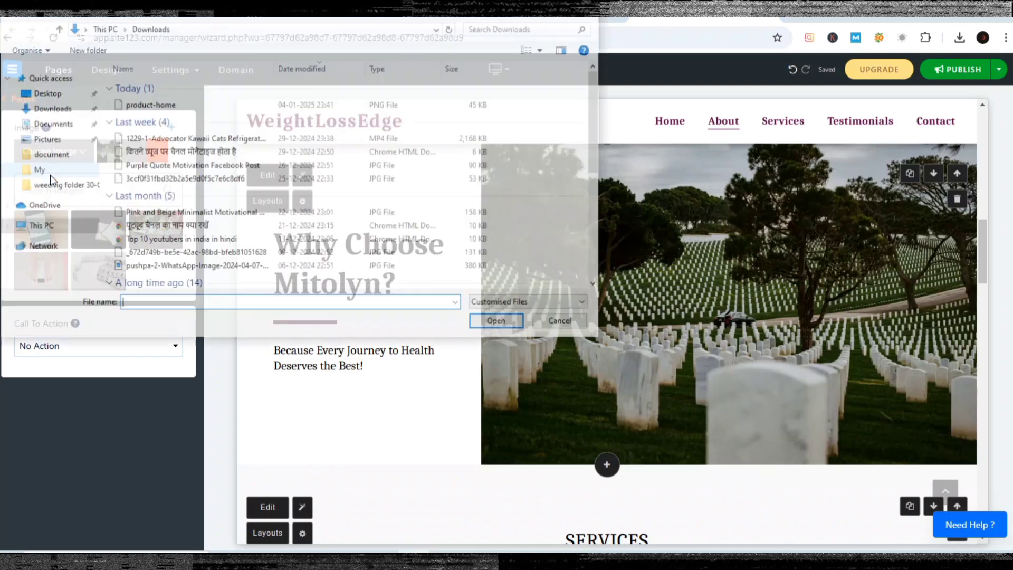
pyautogui.click(132, 104)
pyautogui.click(500, 322)
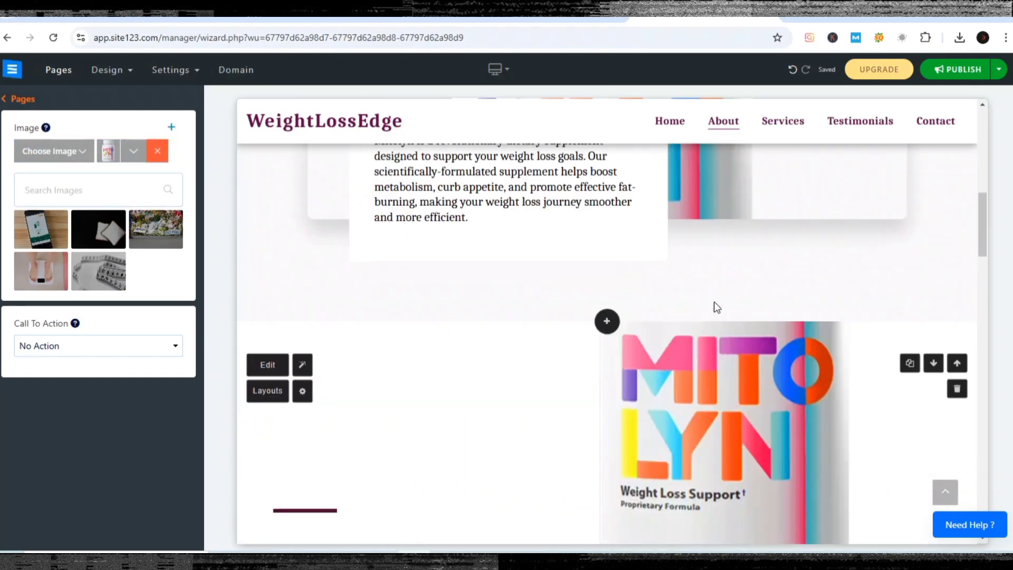
# Select the new bottle image to verify it, then scroll down to the Services cards.
pyautogui.scroll(-1, 715, 306)
pyautogui.click(716, 332)
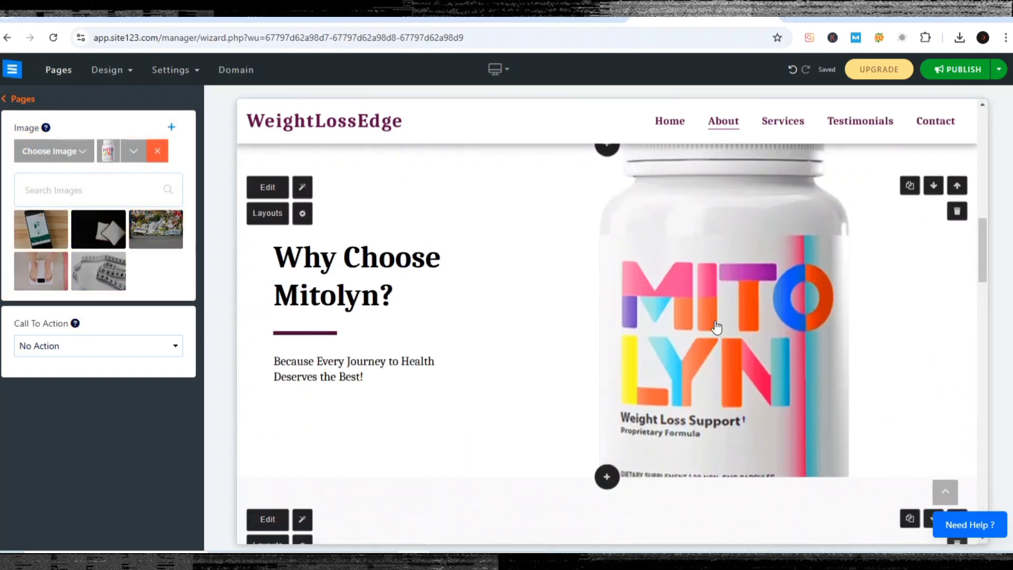
pyautogui.scroll(-3, 686, 343)
pyautogui.scroll(-3, 682, 343)
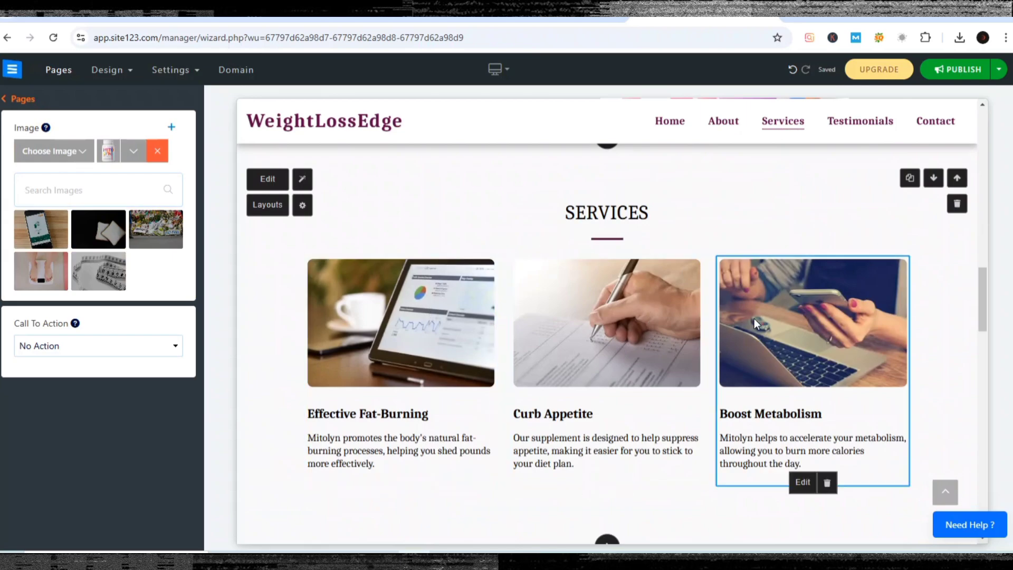
pyautogui.scroll(-2, 755, 322)
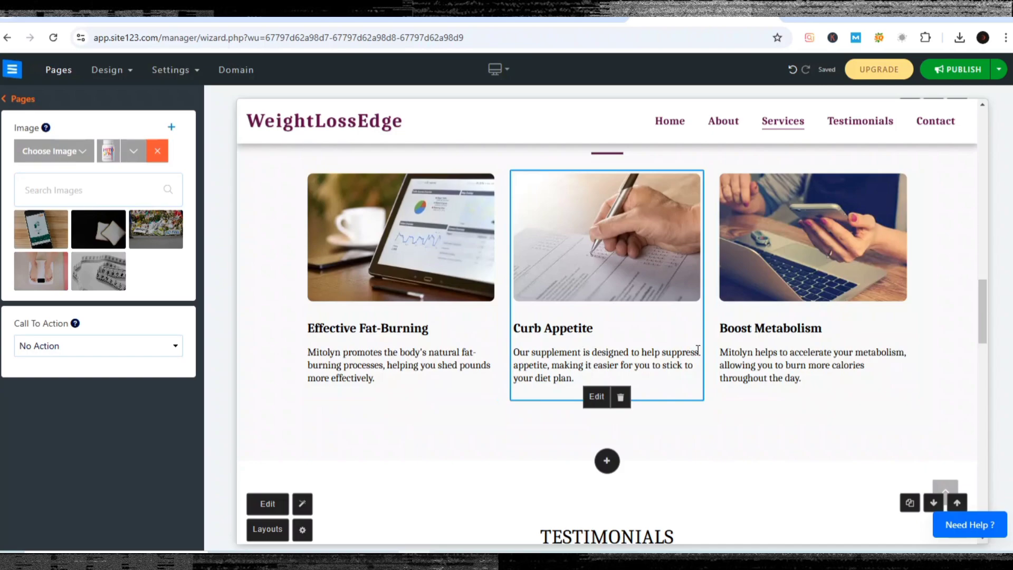
pyautogui.scroll(2, 781, 296)
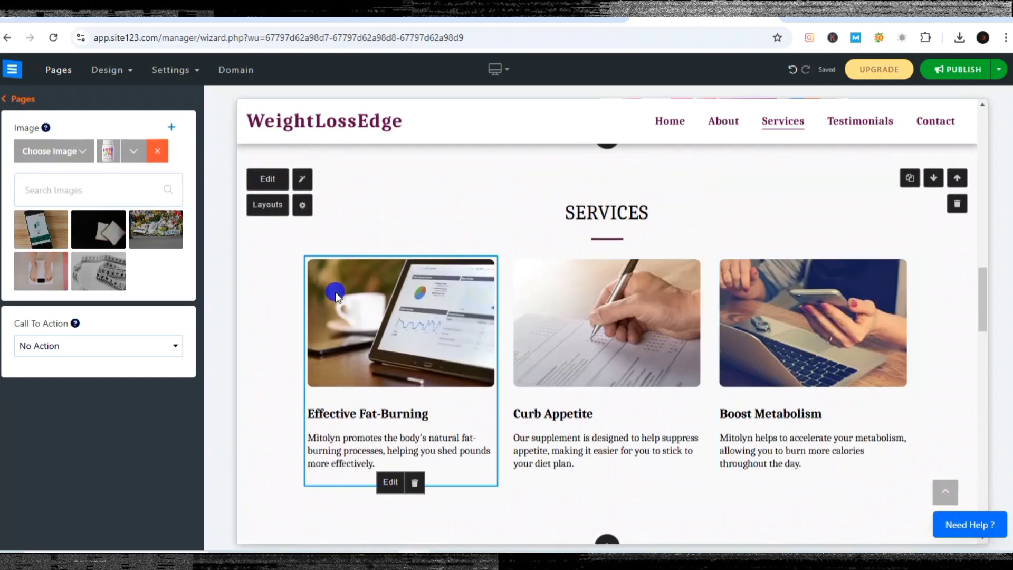
pyautogui.click(269, 183)
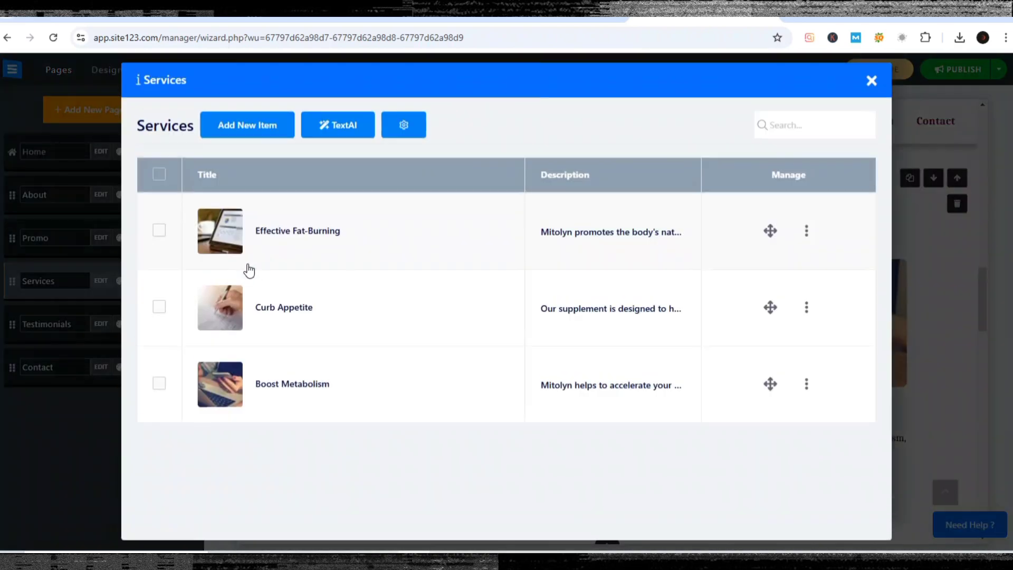
pyautogui.click(622, 232)
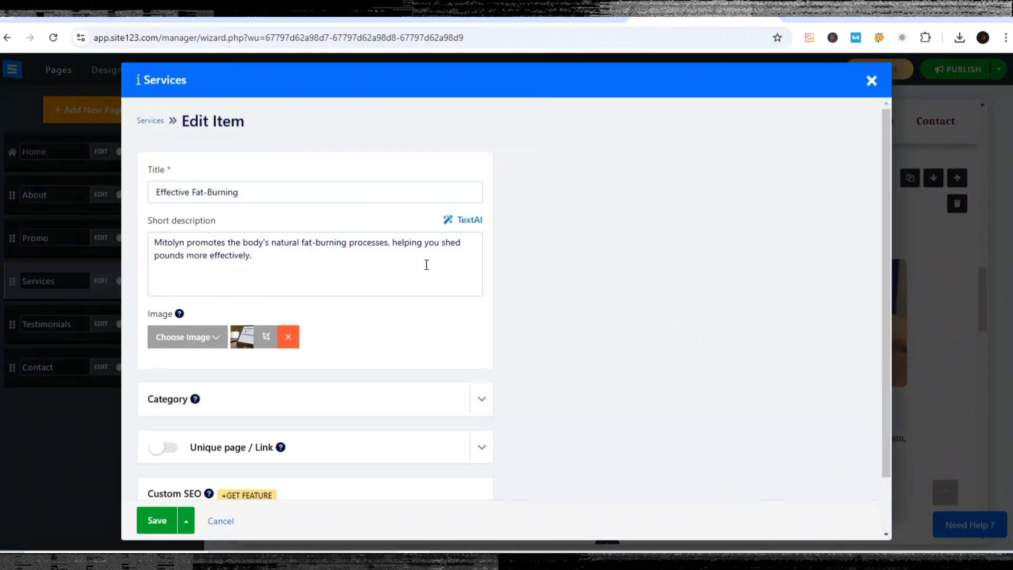
pyautogui.scroll(-1, 425, 266)
pyautogui.scroll(1, 426, 269)
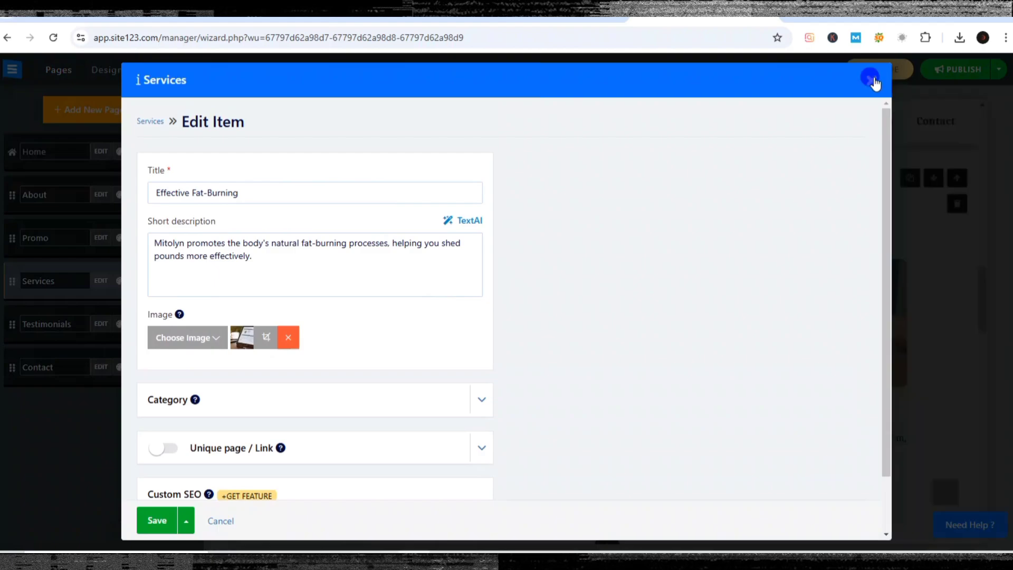
pyautogui.click(871, 80)
pyautogui.scroll(-1, 680, 264)
pyautogui.scroll(-4, 679, 264)
# Delete the Contact section with its map, confirming with Yes.
pyautogui.scroll(-3, 680, 265)
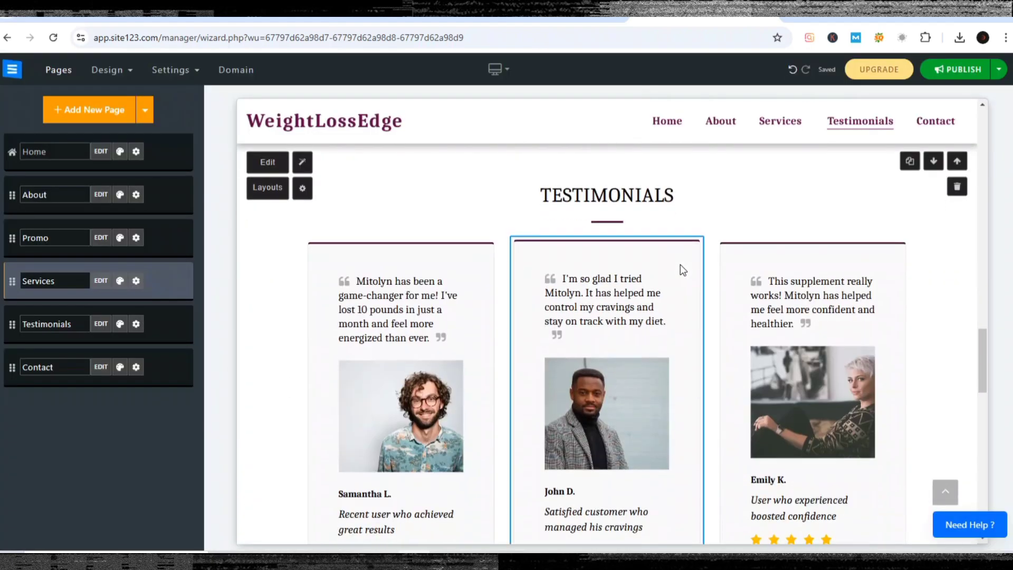
pyautogui.scroll(-3, 680, 264)
pyautogui.scroll(-1, 680, 264)
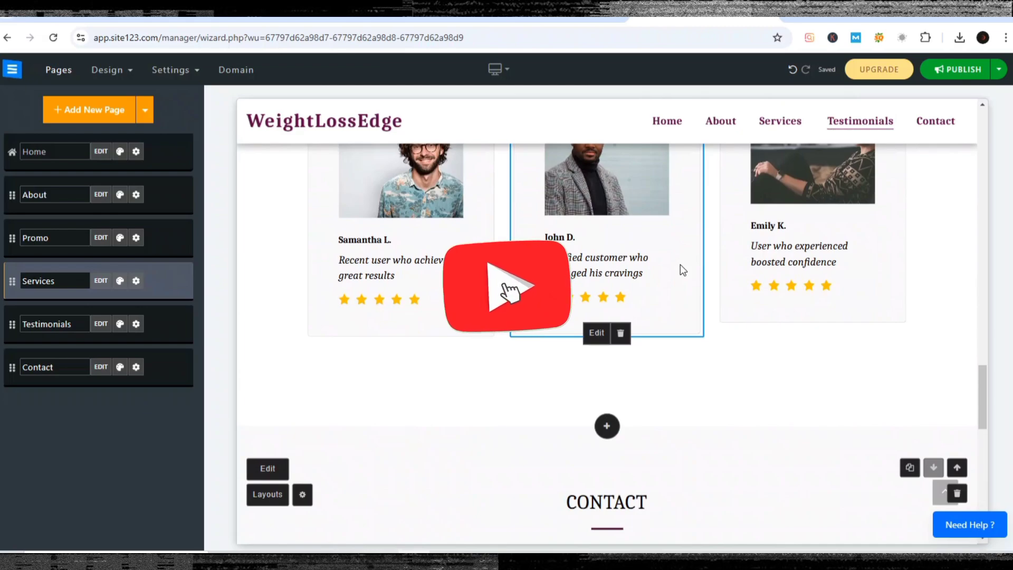
pyautogui.scroll(-1, 680, 265)
pyautogui.scroll(-2, 679, 265)
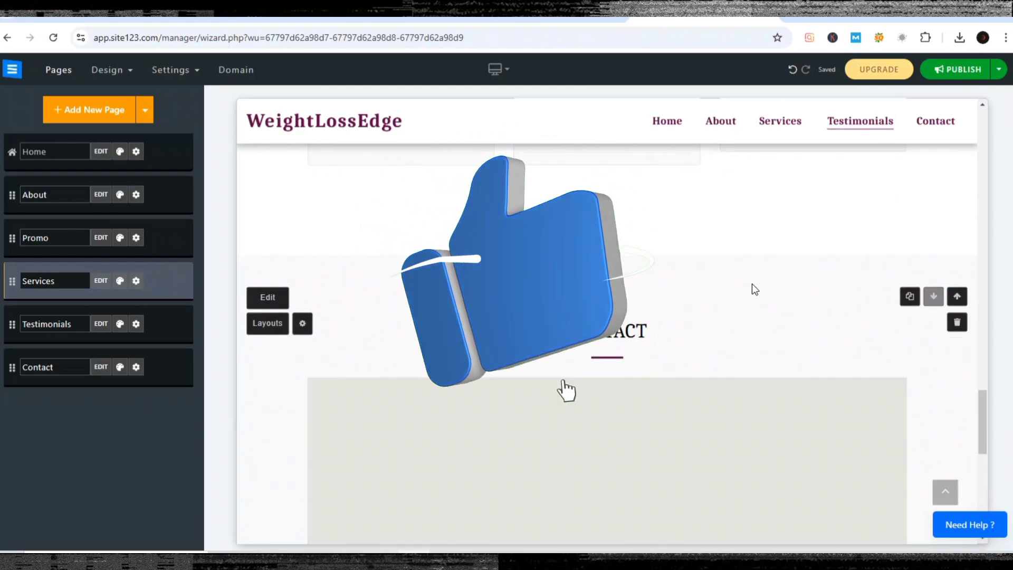
pyautogui.scroll(-3, 752, 283)
pyautogui.scroll(1, 704, 274)
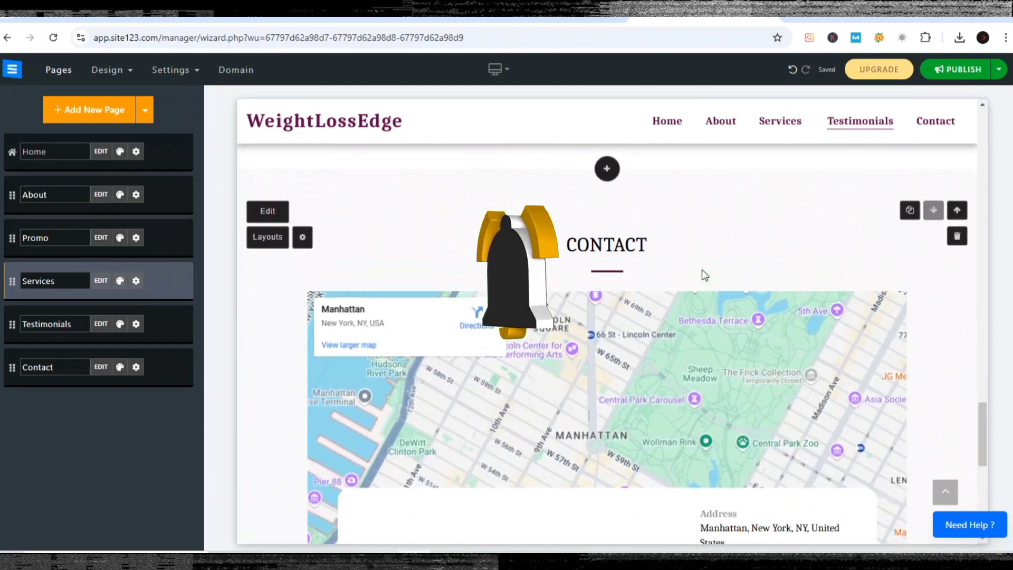
pyautogui.scroll(-4, 704, 274)
pyautogui.scroll(4, 889, 231)
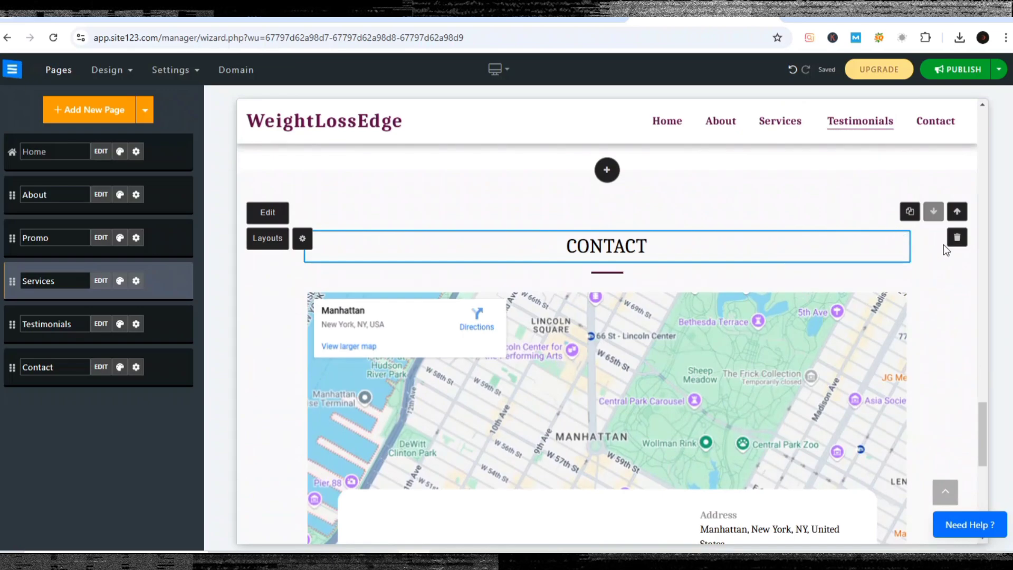
pyautogui.click(956, 238)
pyautogui.click(880, 248)
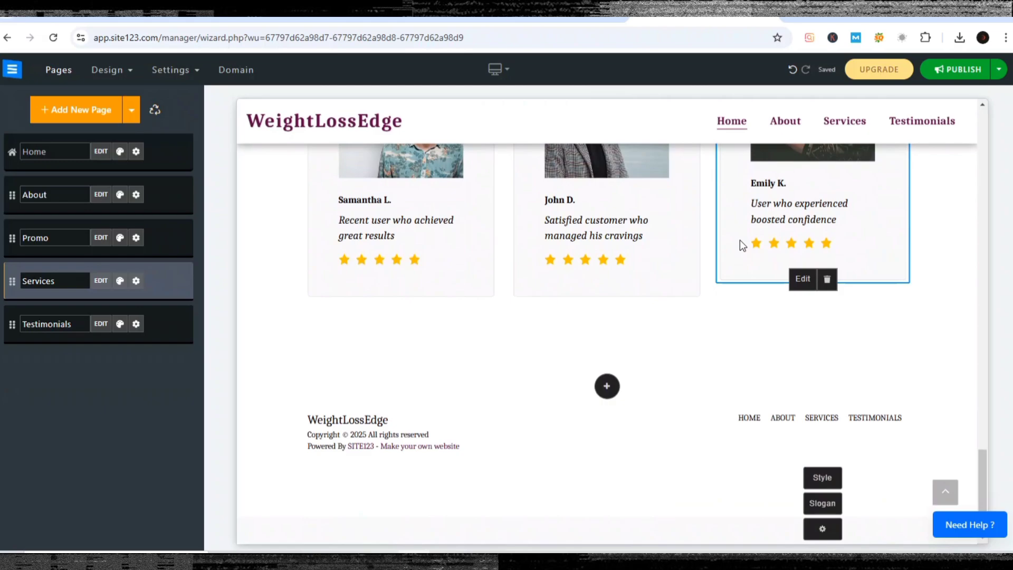
pyautogui.moveTo(793, 422)
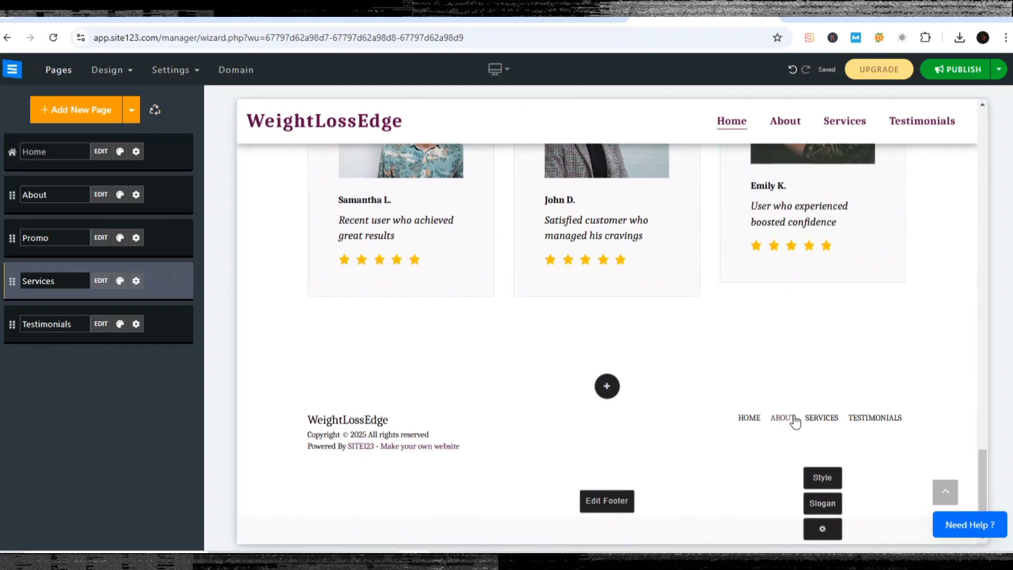
# Publish the WeightLossEdge site from the top of the editor and confirm with Yes.
pyautogui.scroll(5, 670, 327)
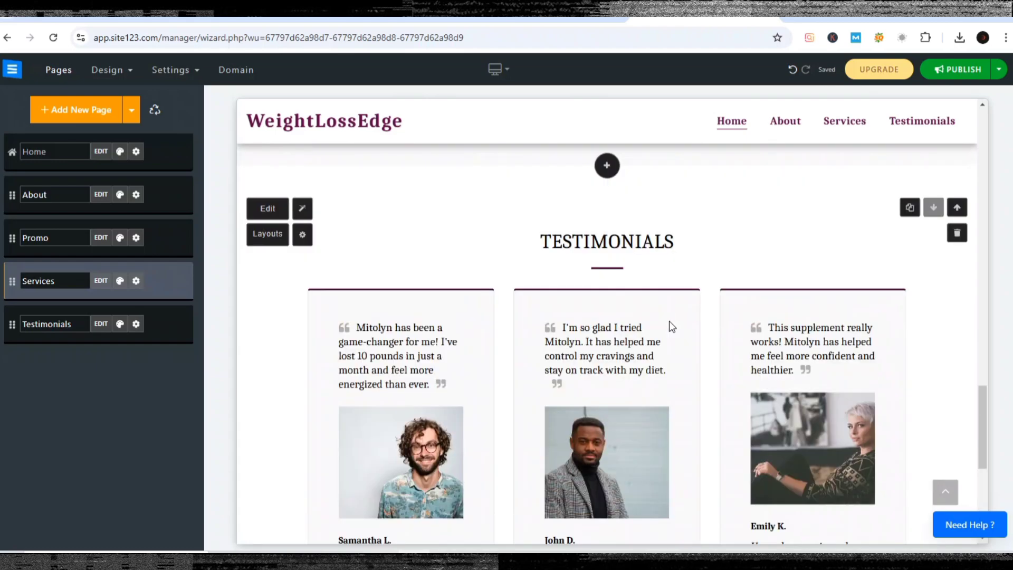
pyautogui.scroll(4, 669, 327)
pyautogui.scroll(10, 669, 326)
pyautogui.scroll(10, 669, 327)
pyautogui.scroll(1, 669, 326)
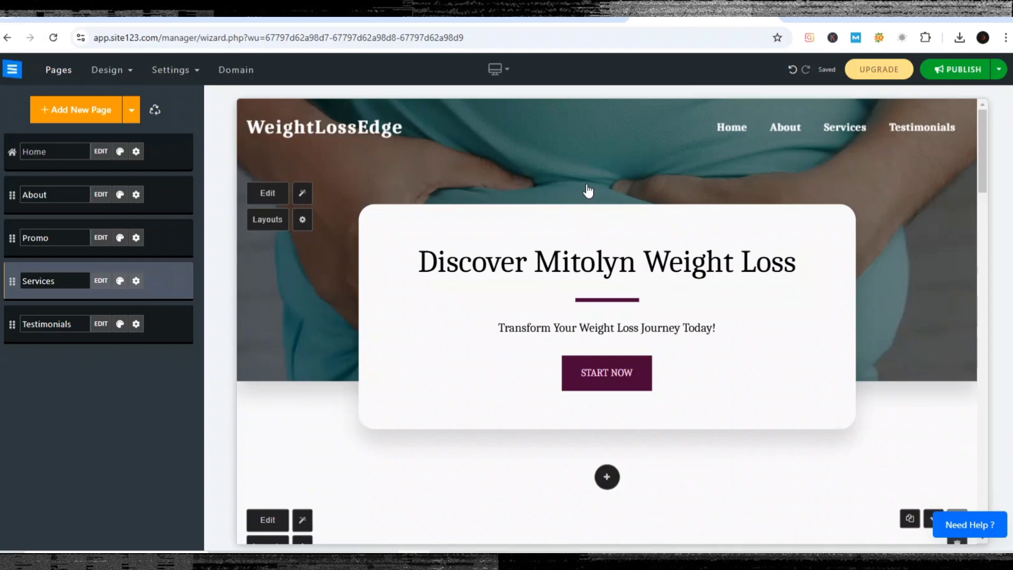
pyautogui.click(969, 70)
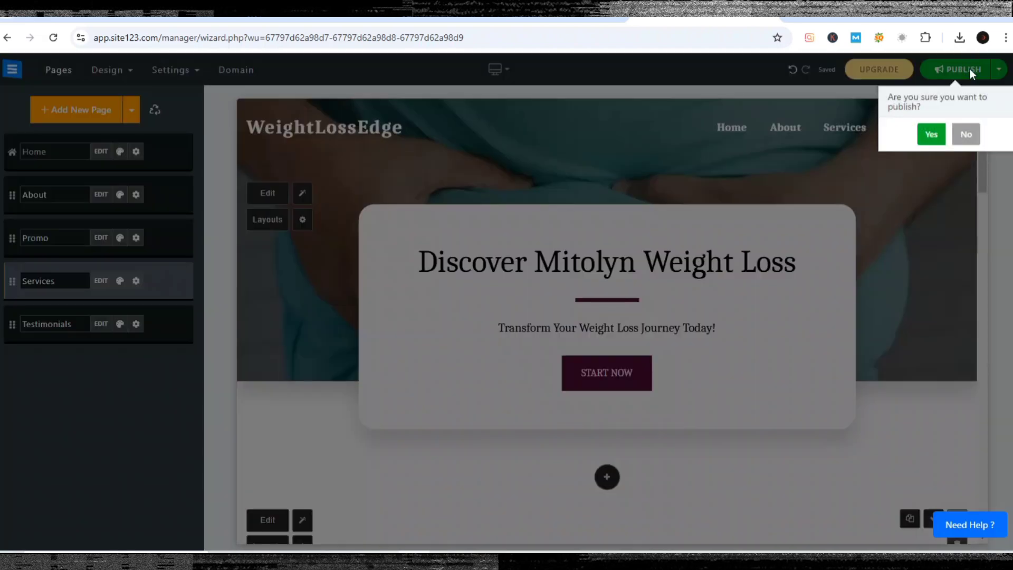
pyautogui.click(929, 138)
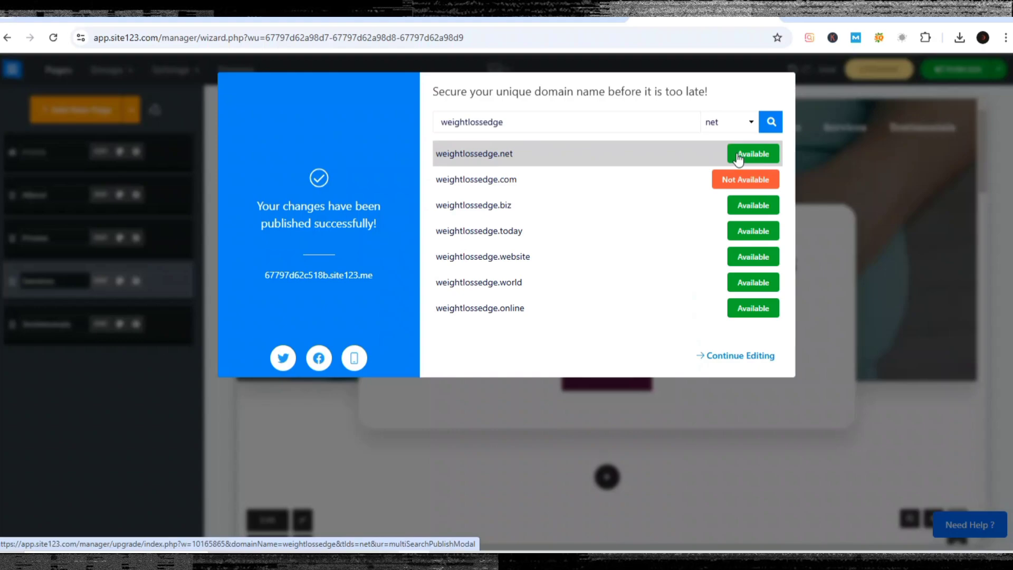
# Dismiss the domain offer and return to the WeightLossEdge dashboard via the top-left menu.
pyautogui.click(744, 356)
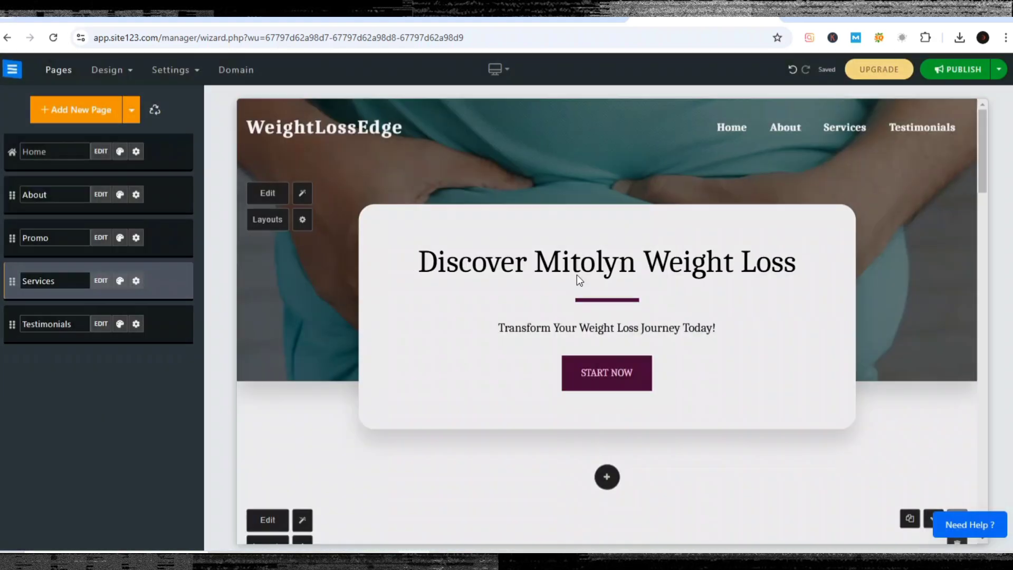
pyautogui.click(578, 274)
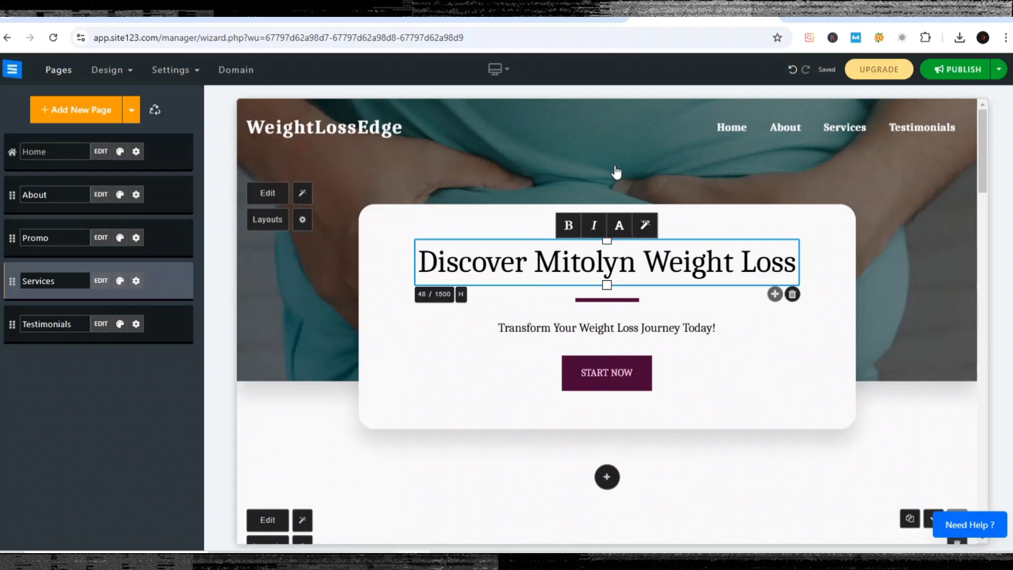
pyautogui.click(414, 160)
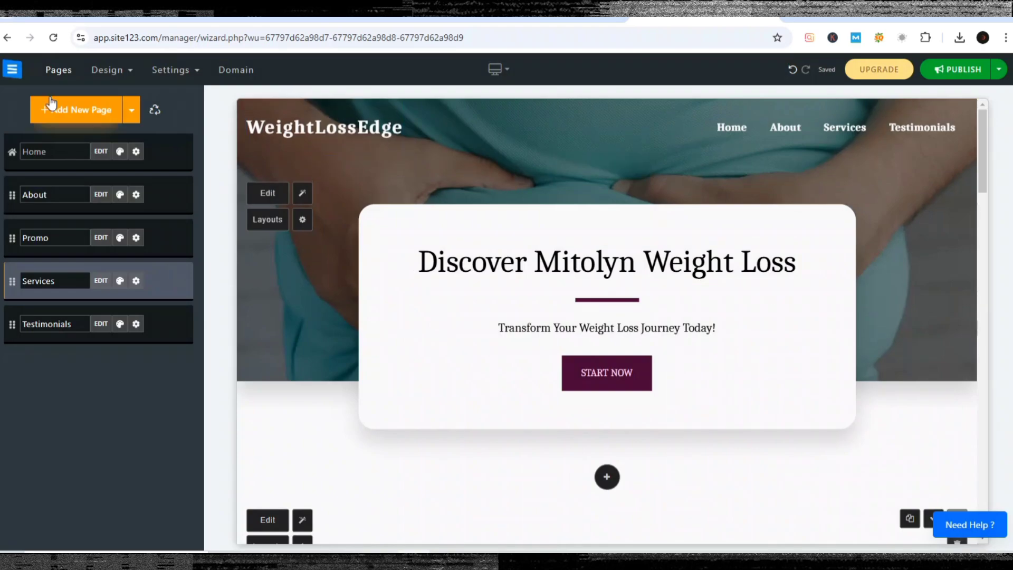
pyautogui.click(11, 70)
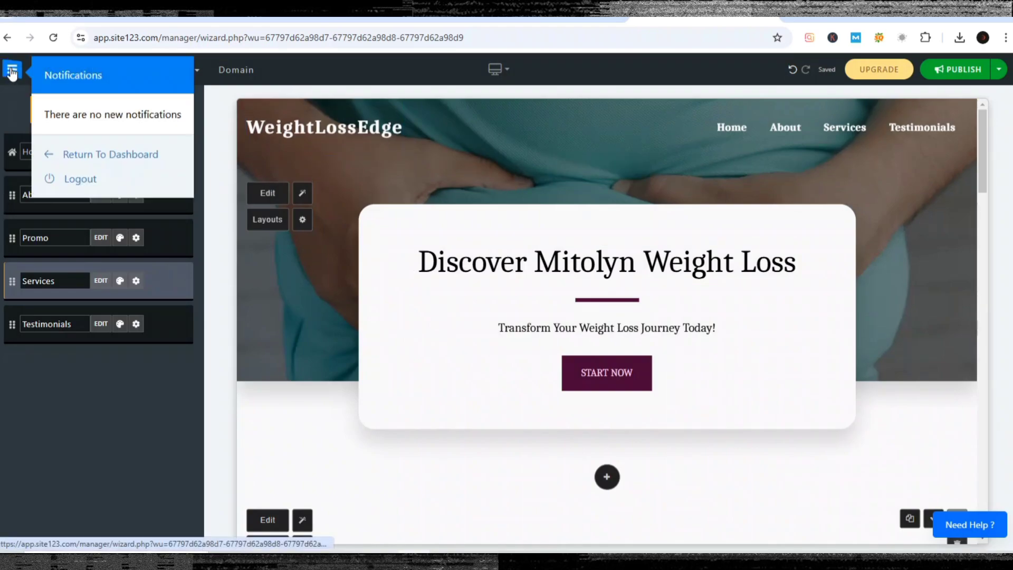
pyautogui.click(74, 155)
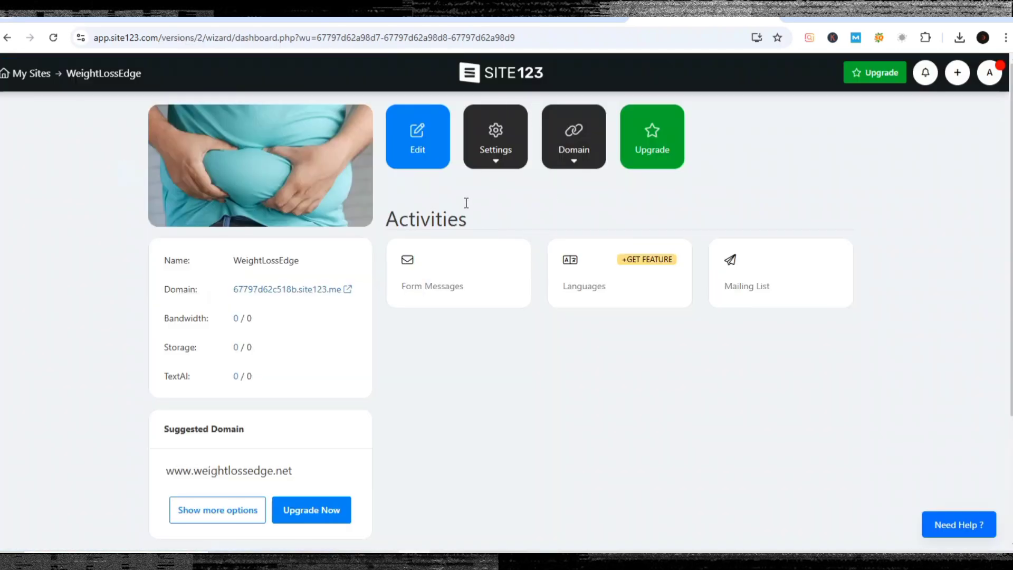
pyautogui.scroll(-3, 512, 206)
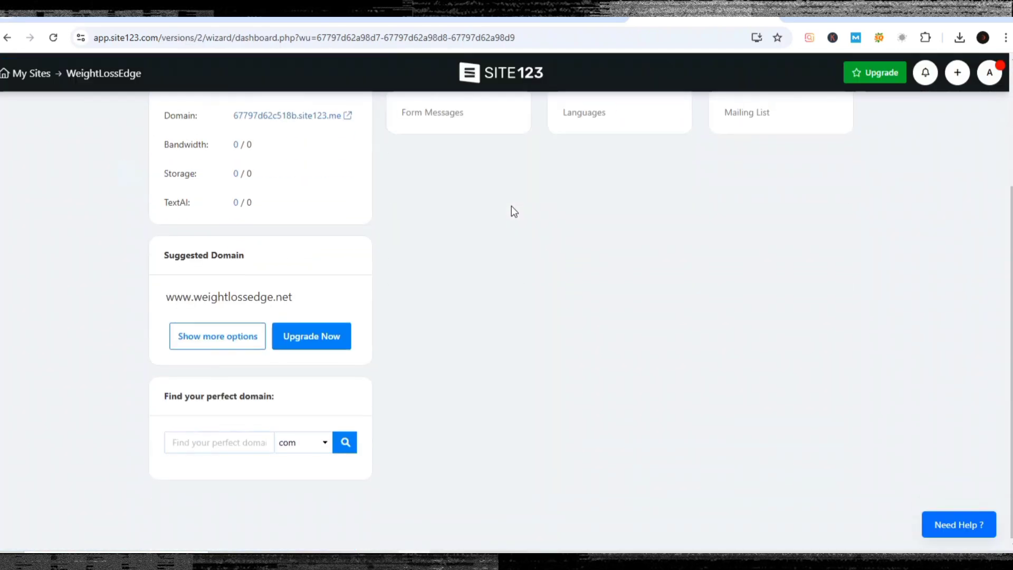
pyautogui.scroll(3, 511, 206)
pyautogui.scroll(-2, 512, 205)
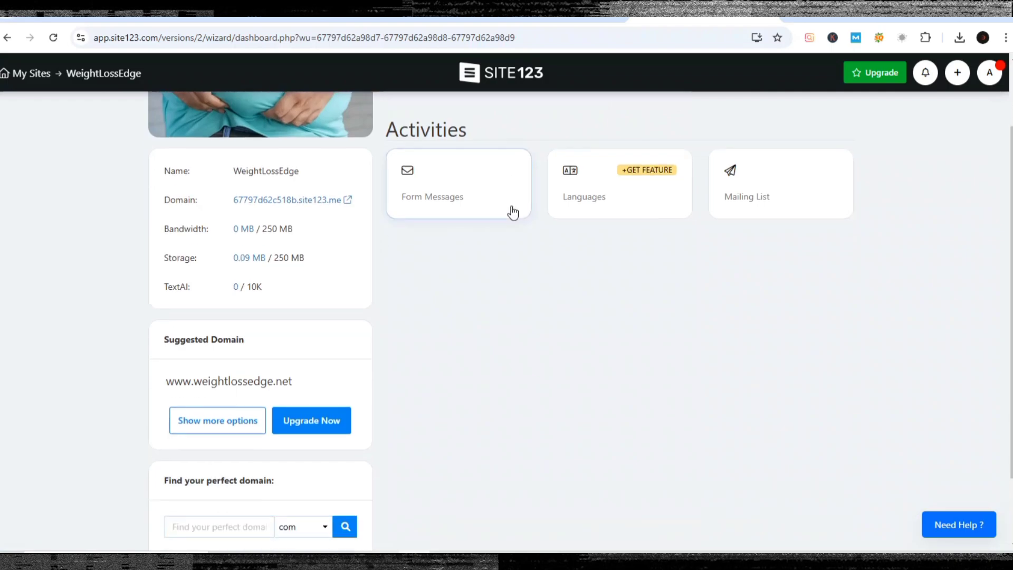
pyautogui.scroll(2, 511, 205)
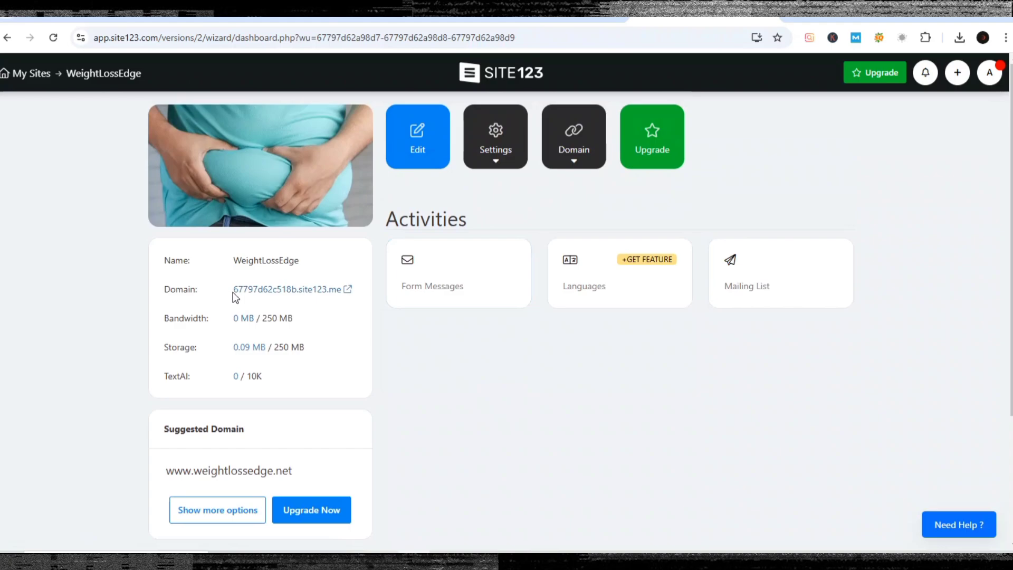
pyautogui.moveTo(232, 291); pyautogui.dragTo(338, 289)
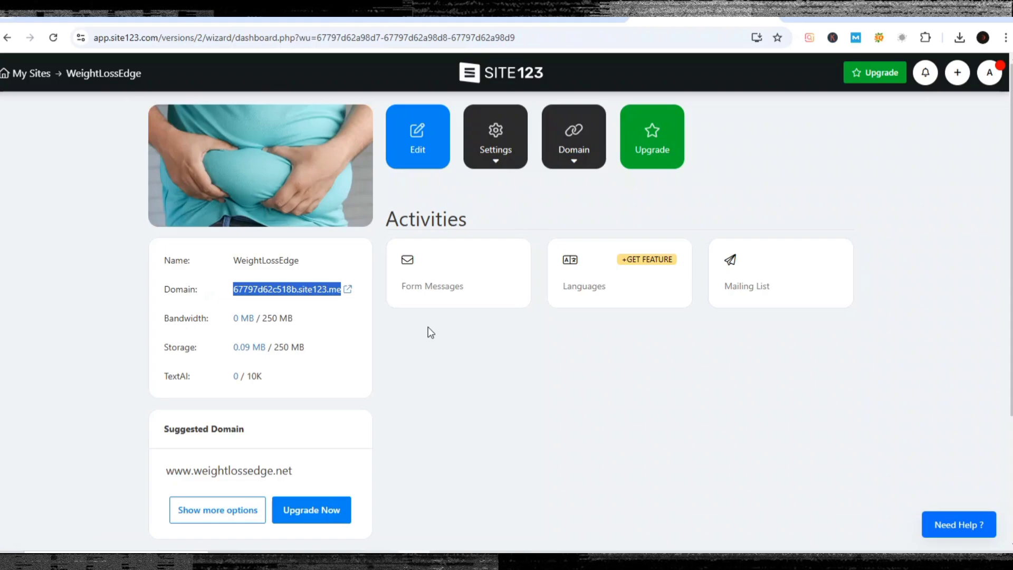
pyautogui.click(652, 380)
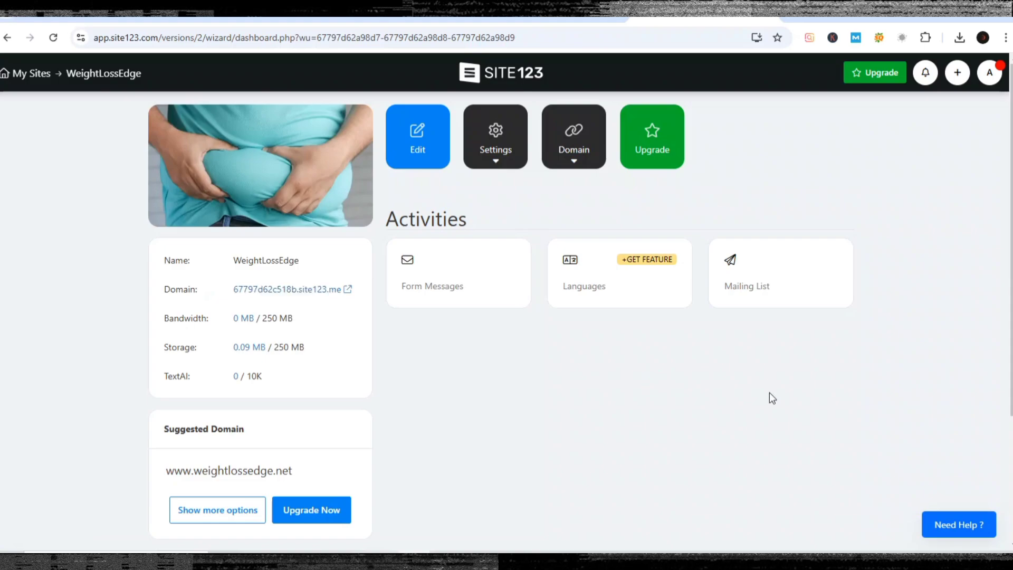